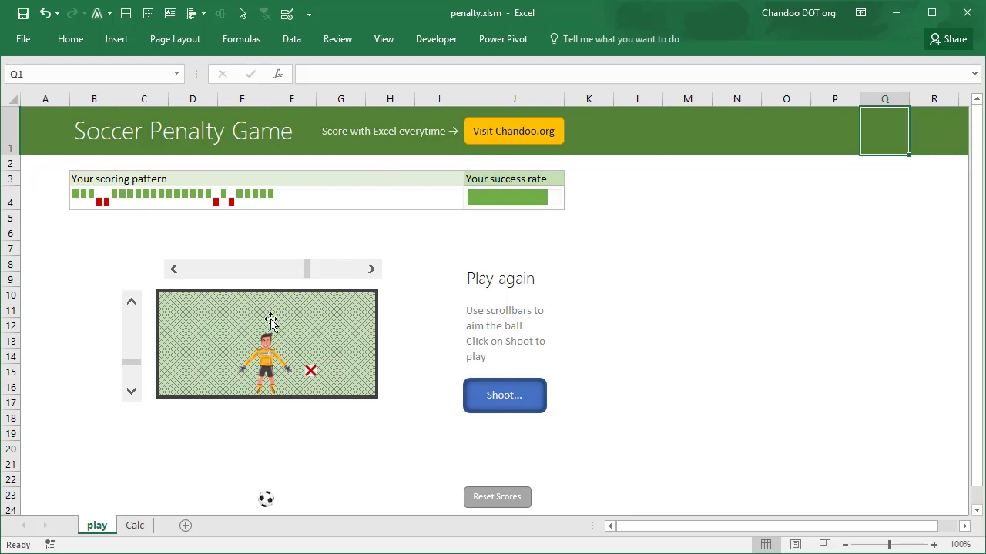
# Aim the shot at the upper-right corner area of the goal using the vertical and horizontal aim controls.
pyautogui.click(132, 302)
pyautogui.click(132, 302)
pyautogui.click(131, 303)
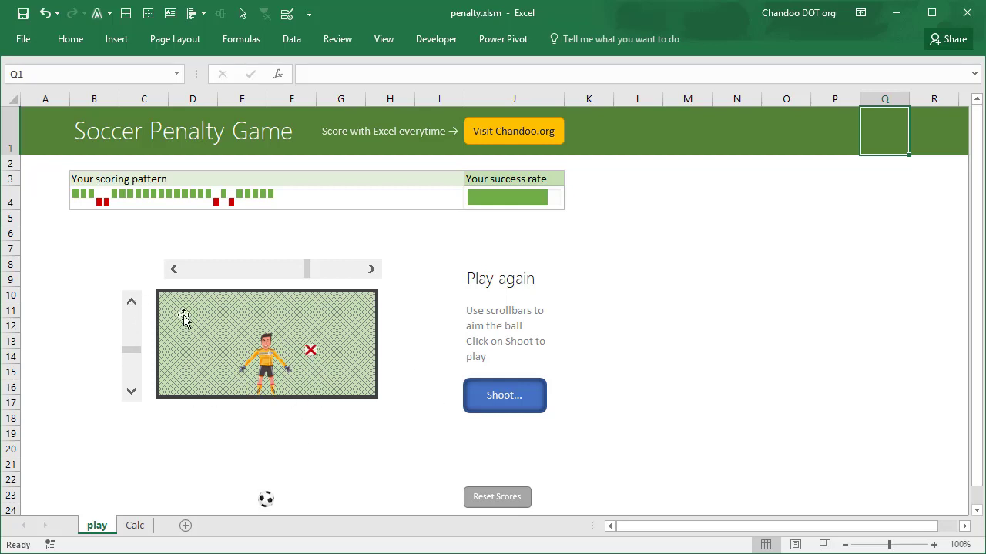
pyautogui.click(370, 271)
pyautogui.click(371, 271)
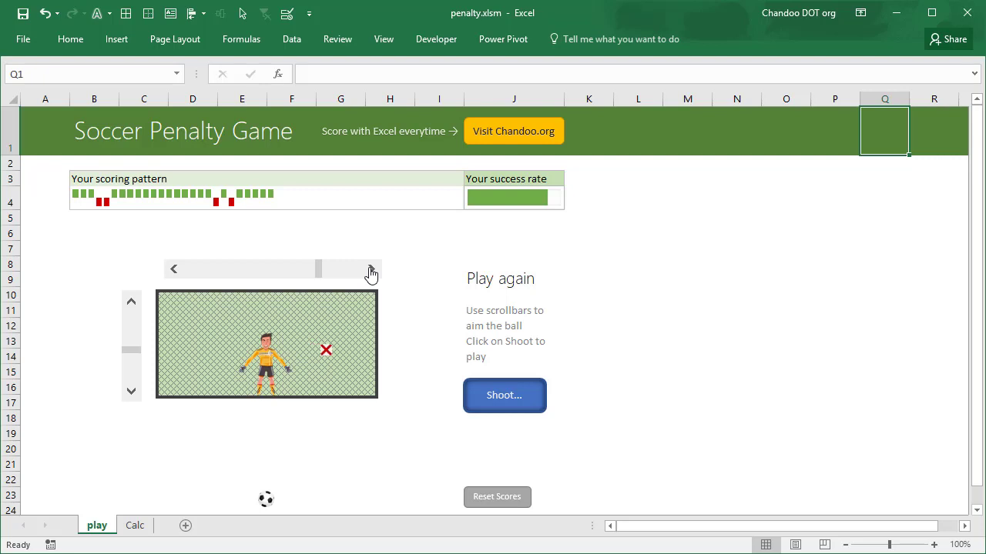
pyautogui.click(370, 271)
pyautogui.click(371, 271)
pyautogui.click(370, 271)
pyautogui.click(371, 271)
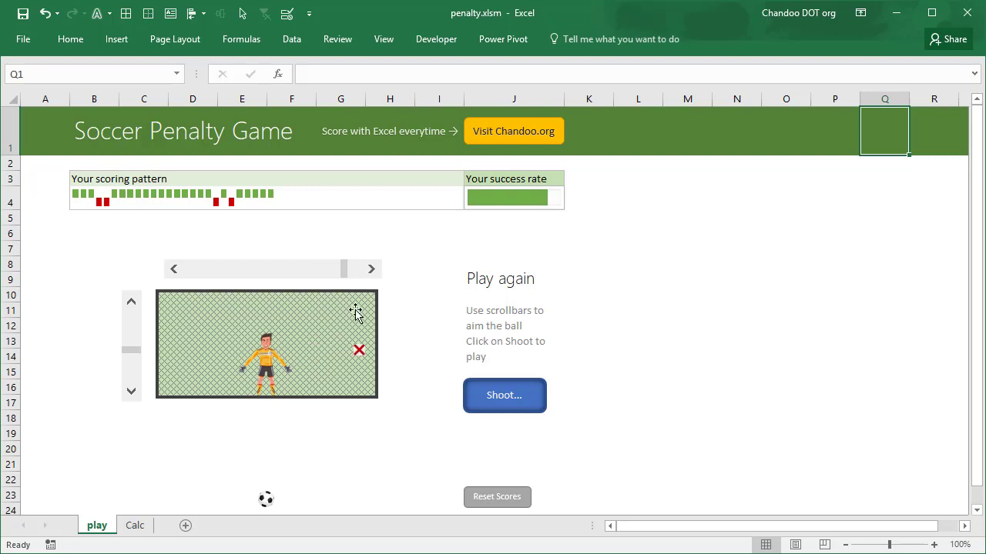
pyautogui.click(132, 304)
pyautogui.click(129, 320)
pyautogui.click(130, 320)
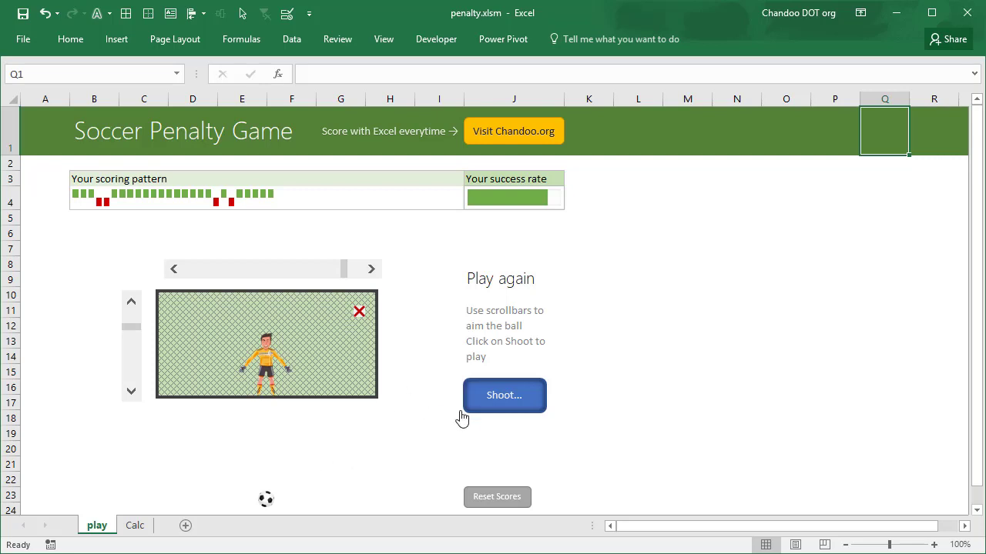
# Shoot the penalty twice at the same aim point, setting the ball up again after each shot.
pyautogui.click(513, 404)
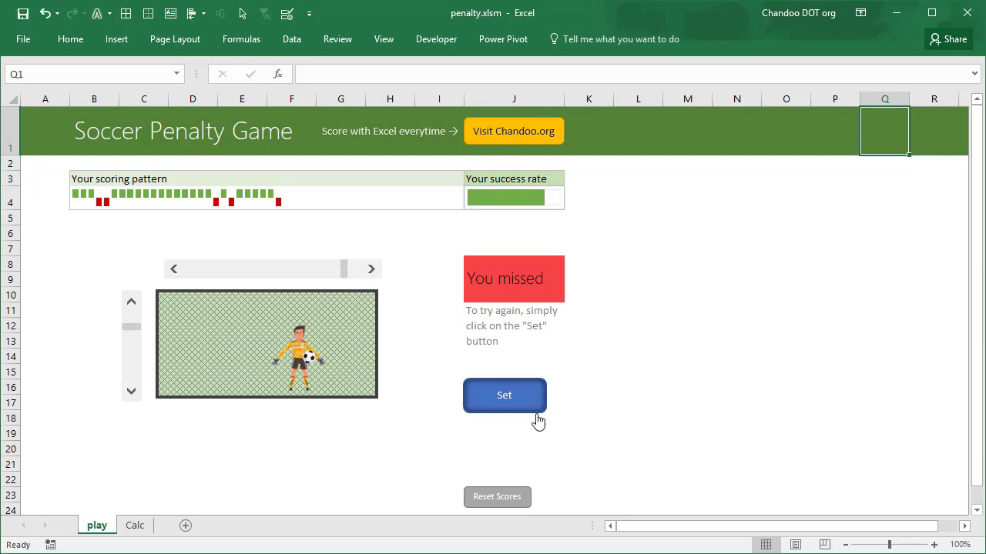
pyautogui.click(517, 407)
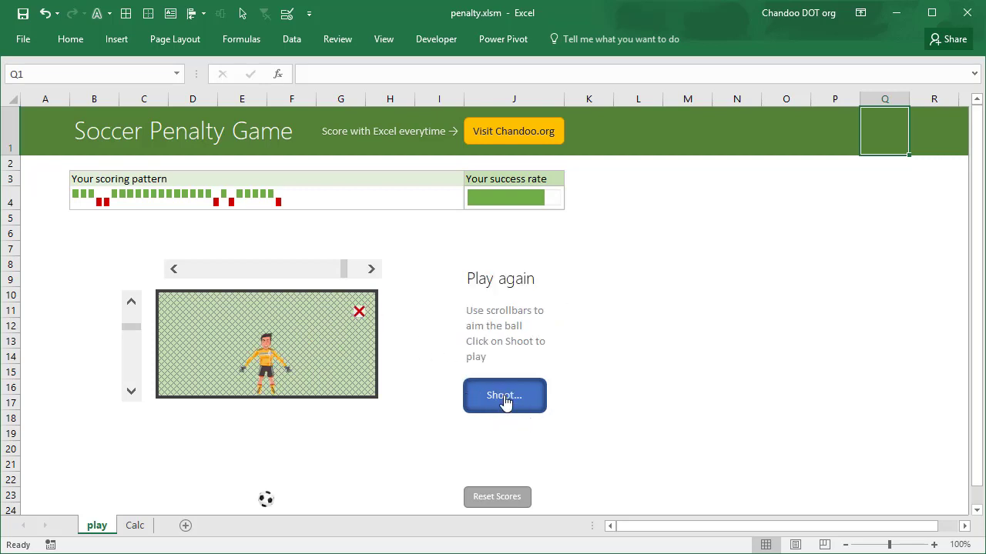
pyautogui.click(505, 399)
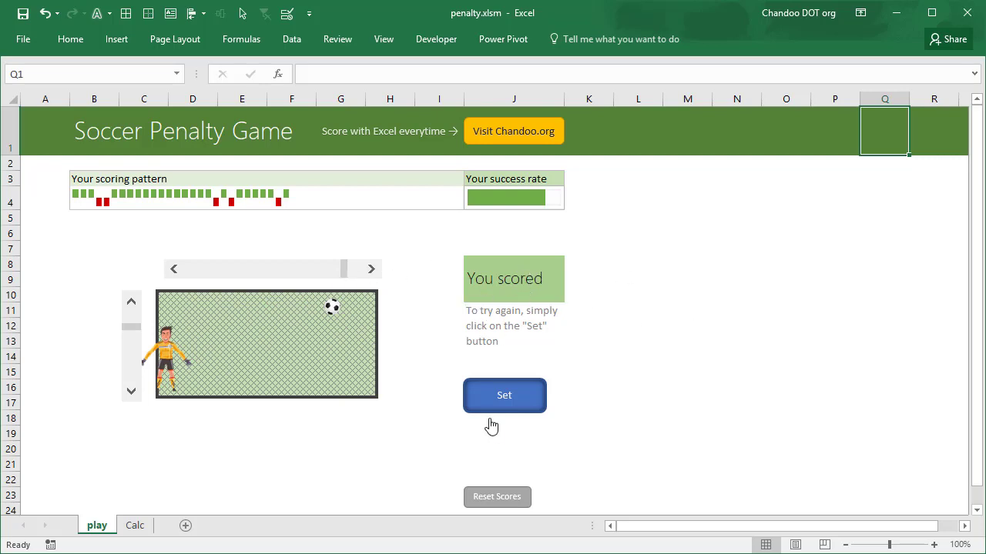
pyautogui.click(502, 402)
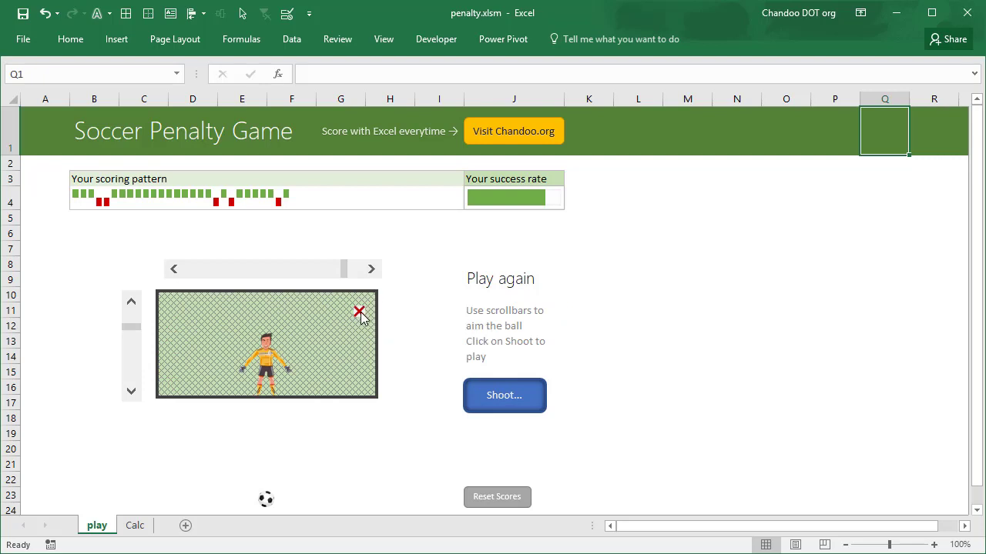
# Look over the calculation blocks and the frame-by-frame ball and goalkeeper table on the Calc sheet.
pyautogui.moveTo(361, 317)
pyautogui.click(135, 532)
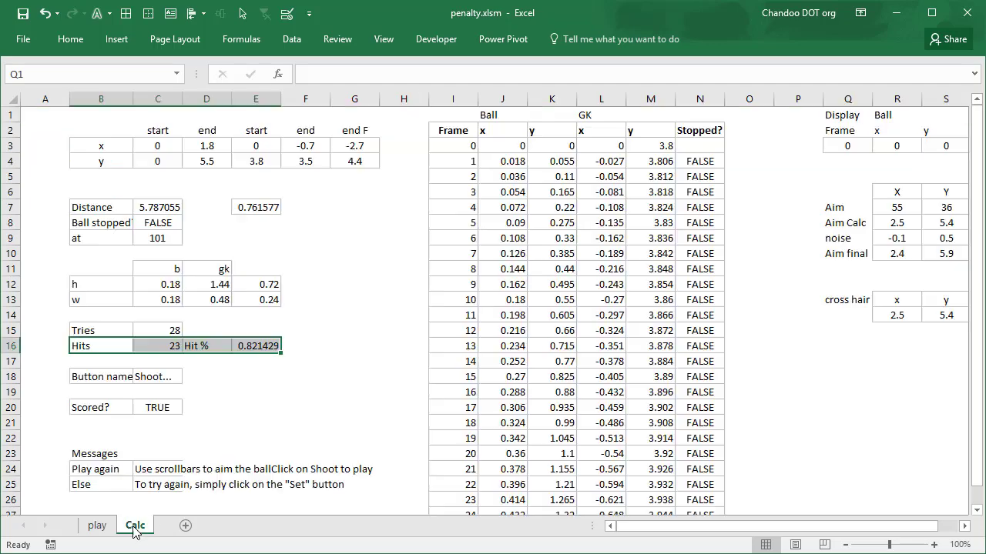
pyautogui.click(354, 207)
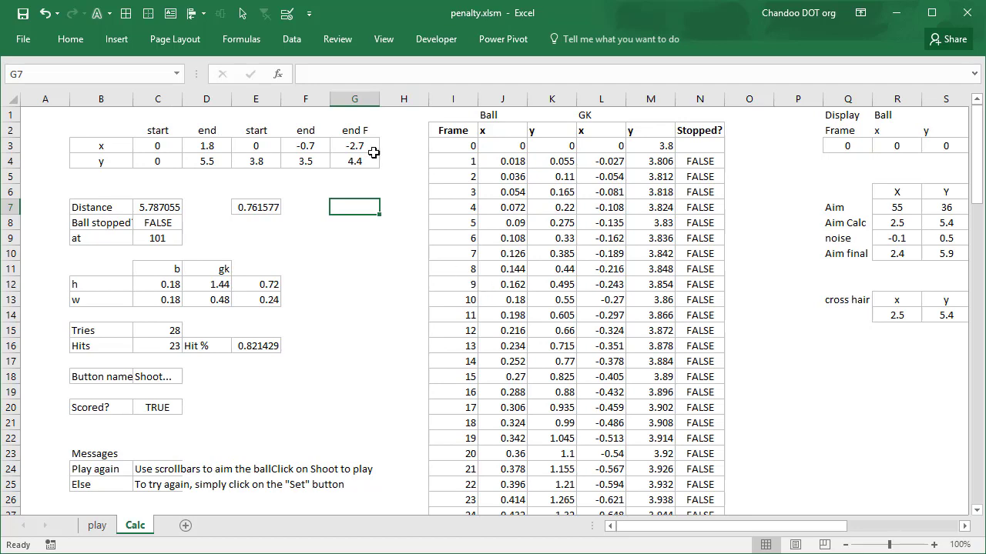
pyautogui.scroll(-7, 368, 352)
pyautogui.scroll(7, 367, 354)
# Add the headings Ball in C1 and GK in E1 above the start and end coordinate columns.
pyautogui.click(117, 149)
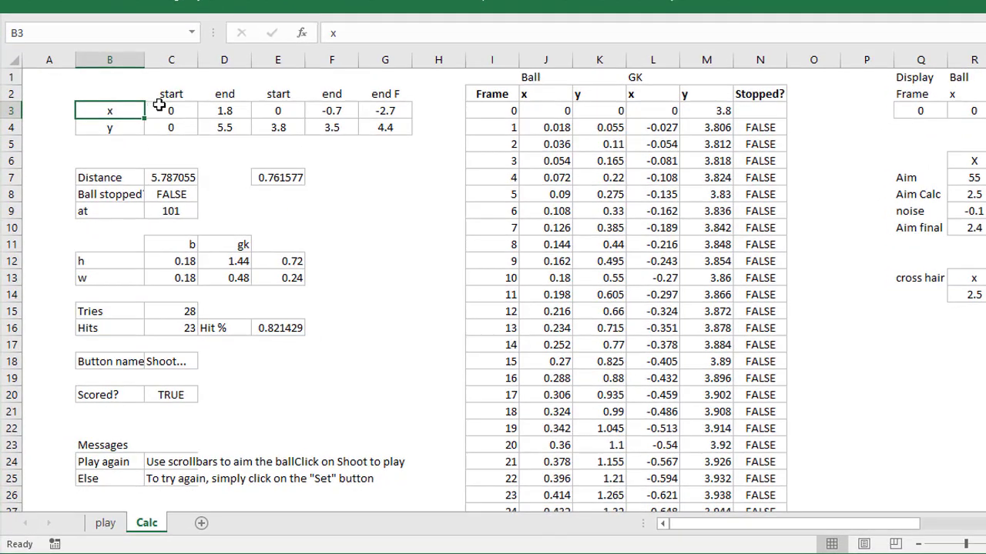
pyautogui.click(180, 80)
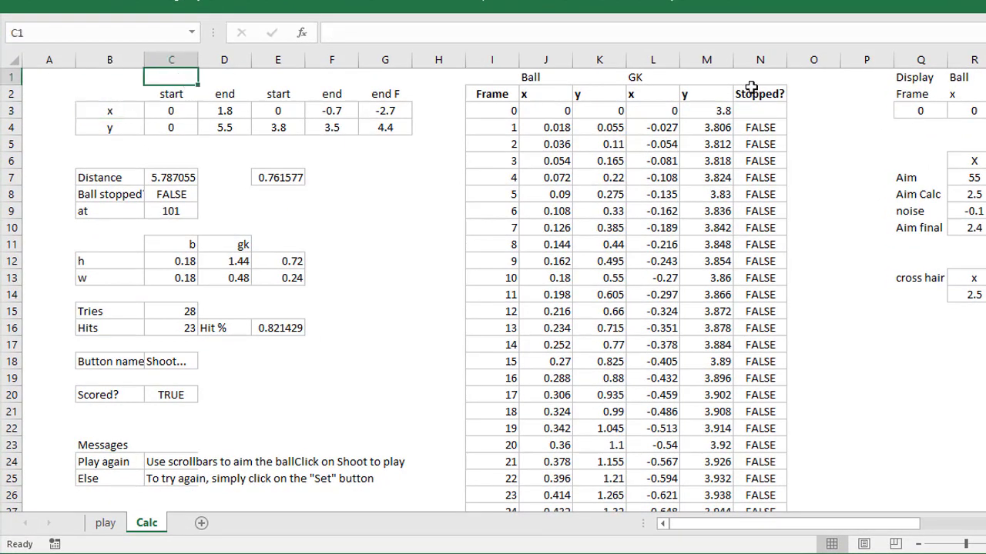
pyautogui.write('Ball')
pyautogui.press('Tab')
pyautogui.press('Tab')
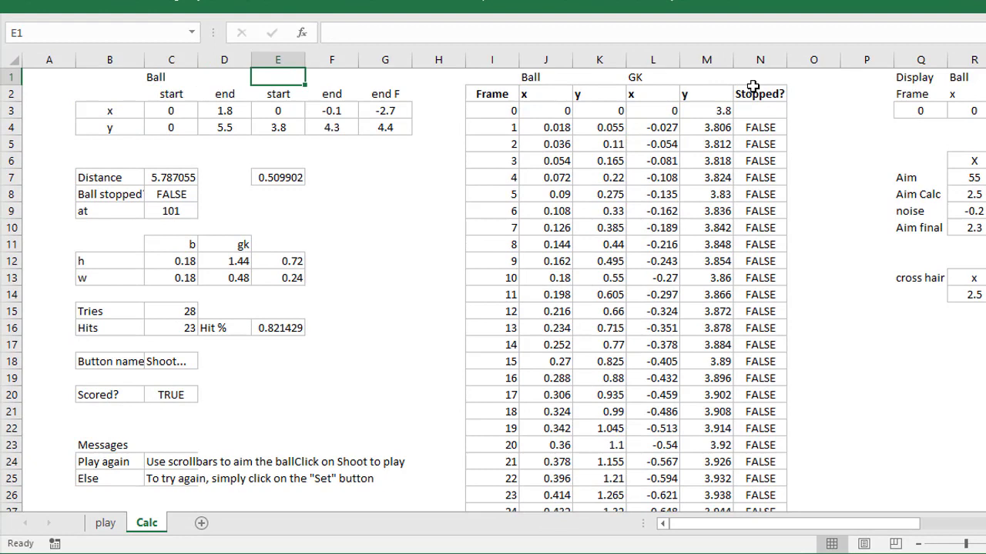
pyautogui.write('GK')
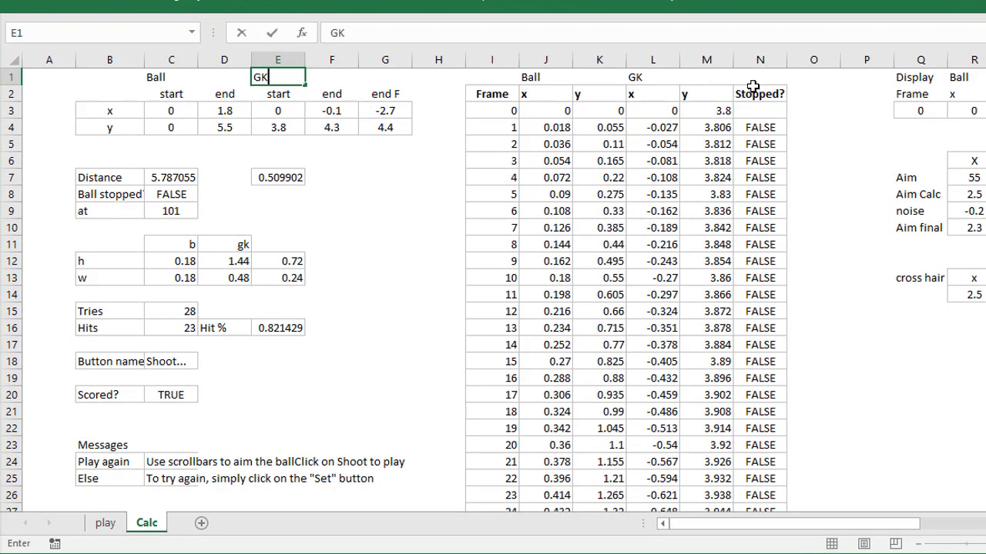
pyautogui.press('Return')
# Examine the ball's start and end coordinates on the Calc sheet and relate them to the goal on the play sheet.
pyautogui.click(171, 114)
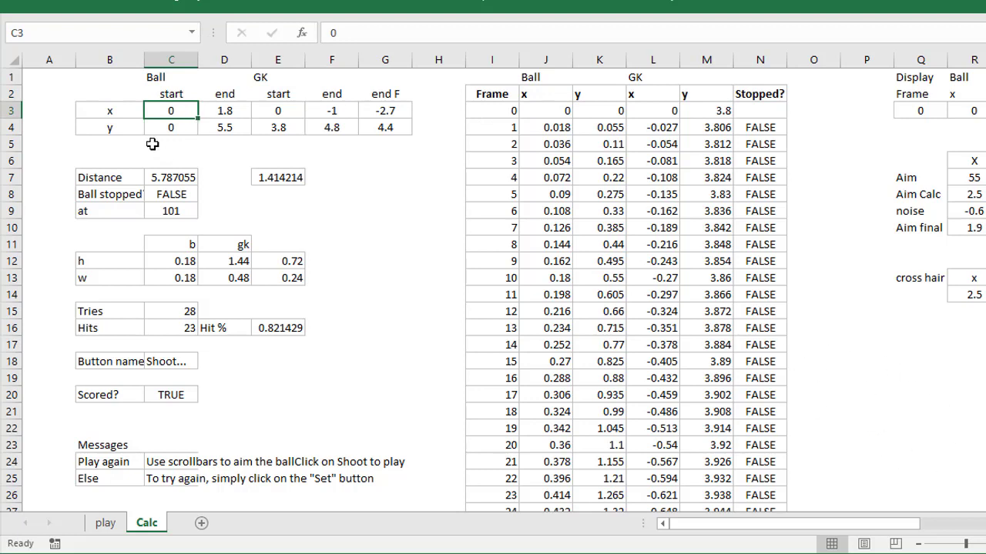
pyautogui.click(236, 110)
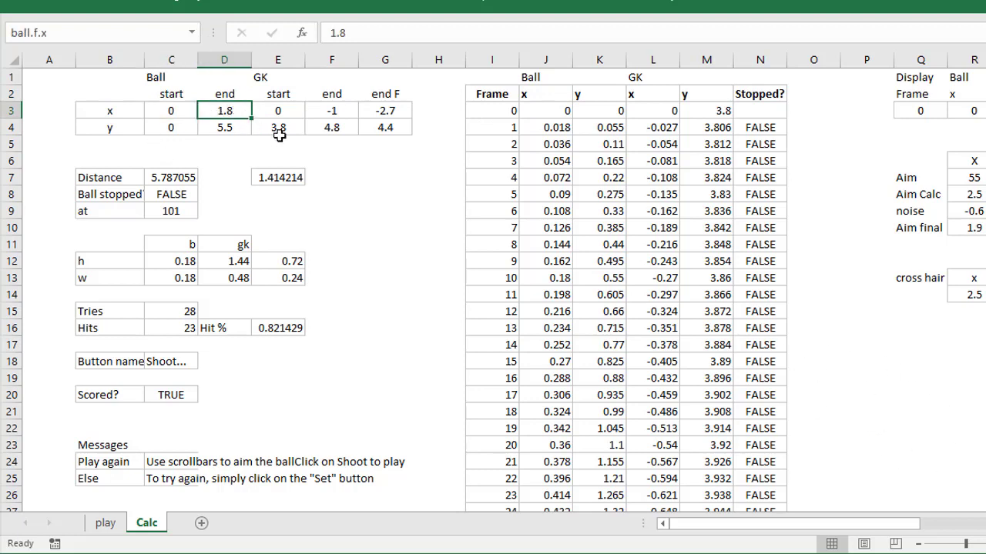
pyautogui.click(230, 128)
pyautogui.click(228, 103)
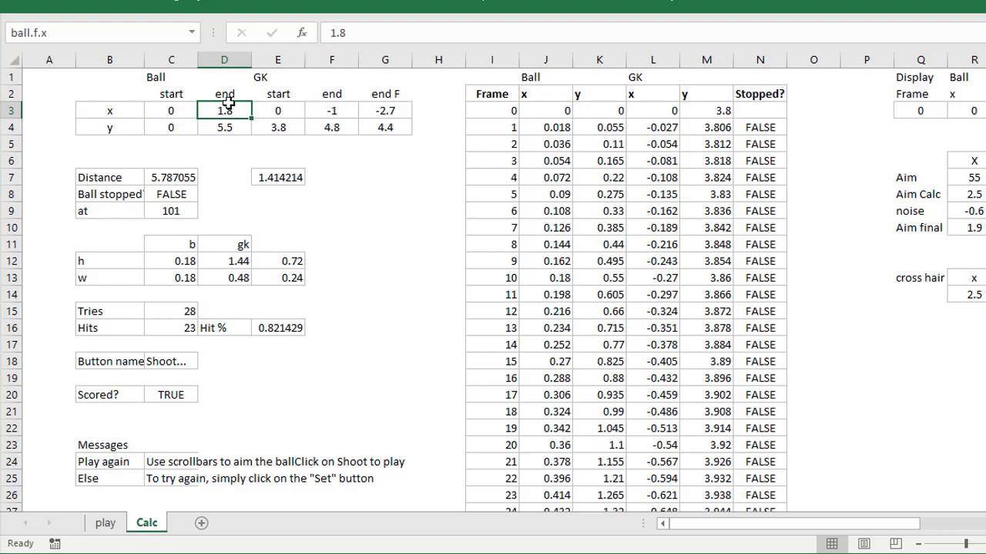
pyautogui.click(104, 523)
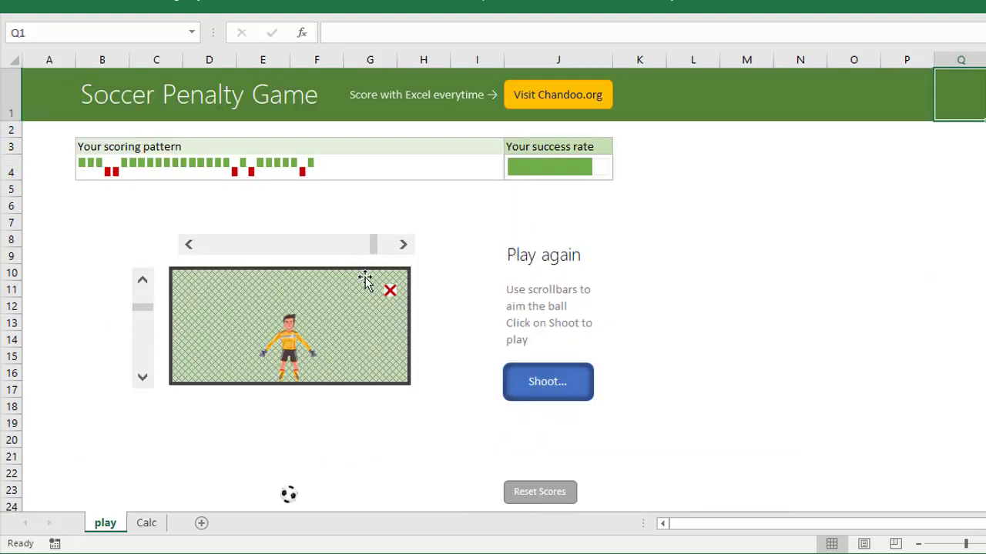
pyautogui.click(147, 523)
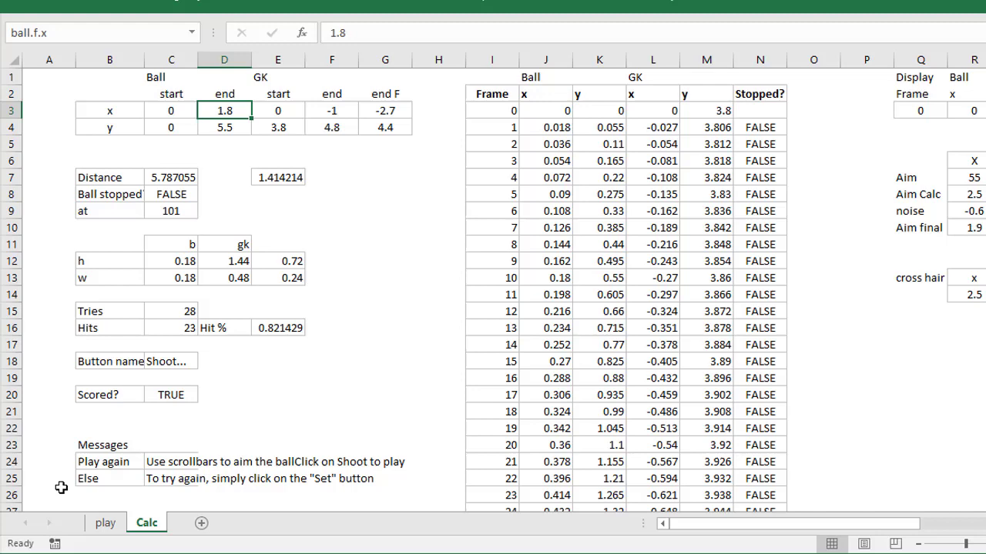
pyautogui.click(106, 523)
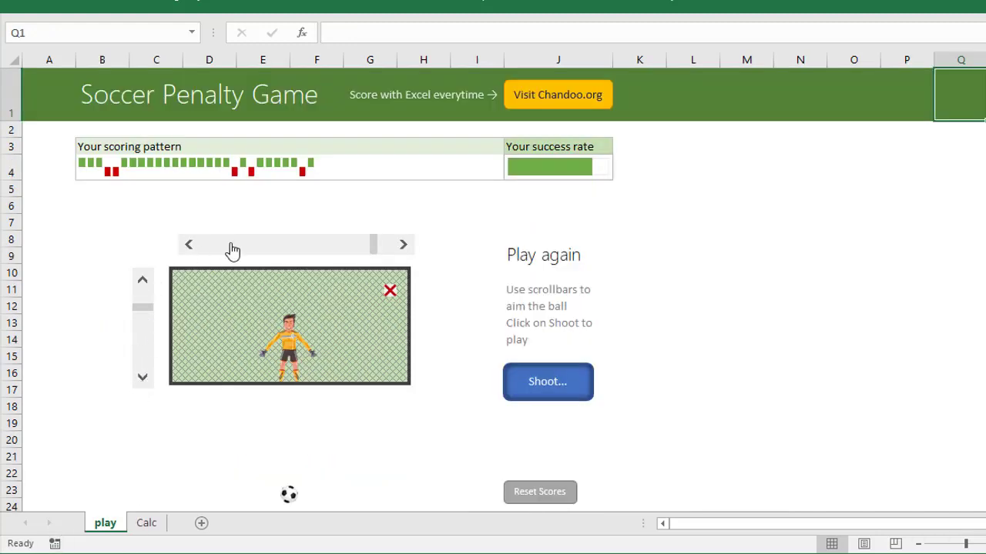
pyautogui.click(154, 524)
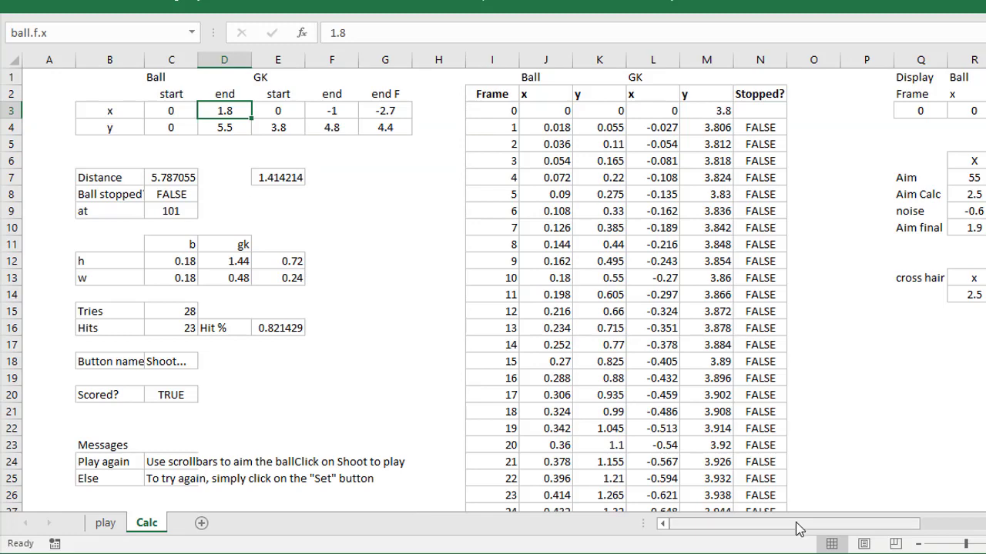
# Examine the X and Y values of the Aim row in R7 and S7.
pyautogui.moveTo(796, 526); pyautogui.dragTo(891, 526)
pyautogui.click(590, 178)
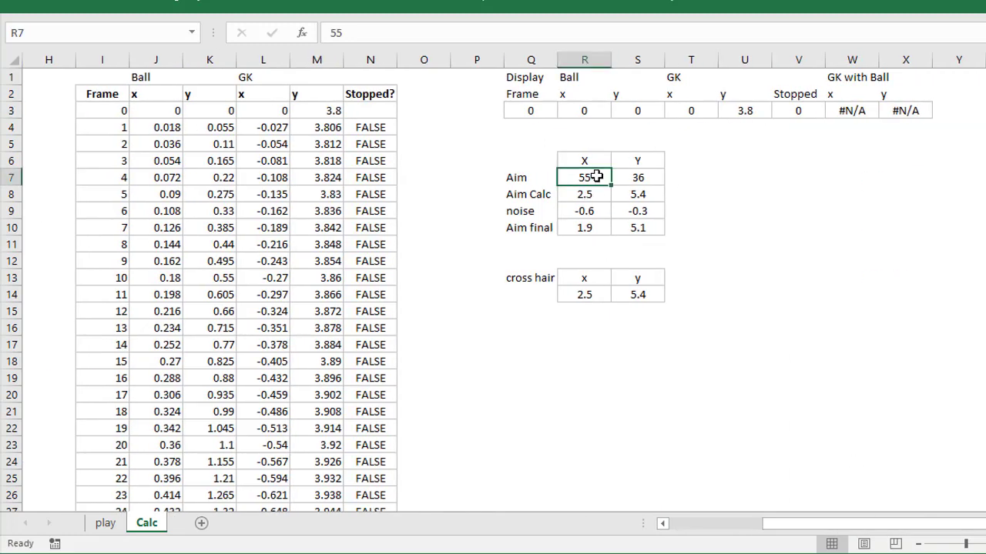
pyautogui.click(643, 177)
pyautogui.click(590, 180)
pyautogui.click(641, 180)
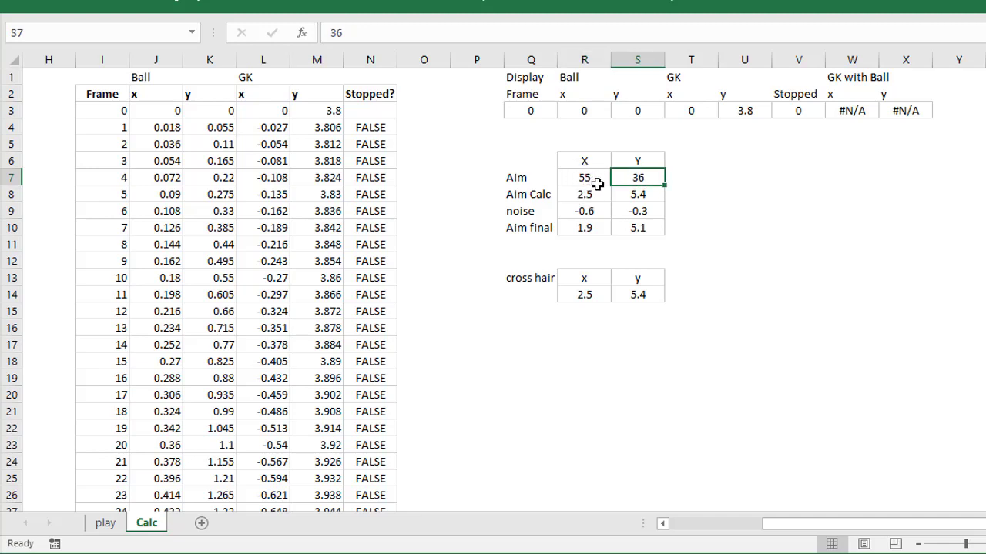
# Examine the formulas behind the Aim Calc, noise and Aim final rows, leaving them unedited.
pyautogui.click(593, 200)
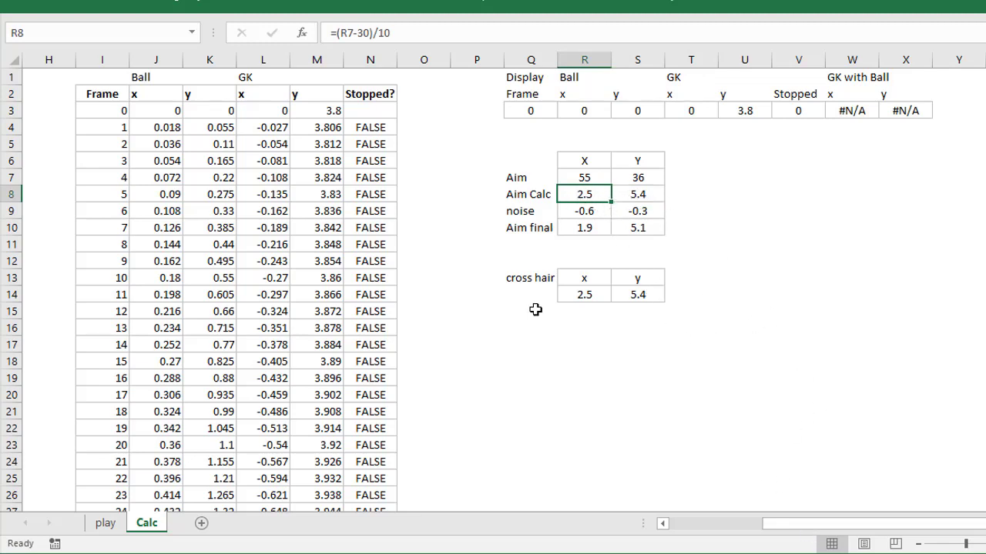
pyautogui.click(589, 211)
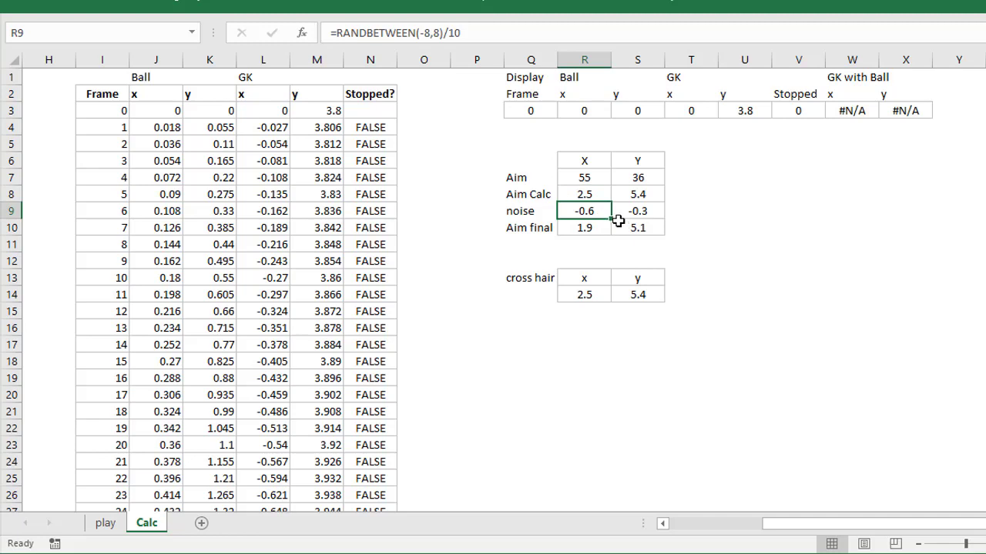
pyautogui.press('F2')
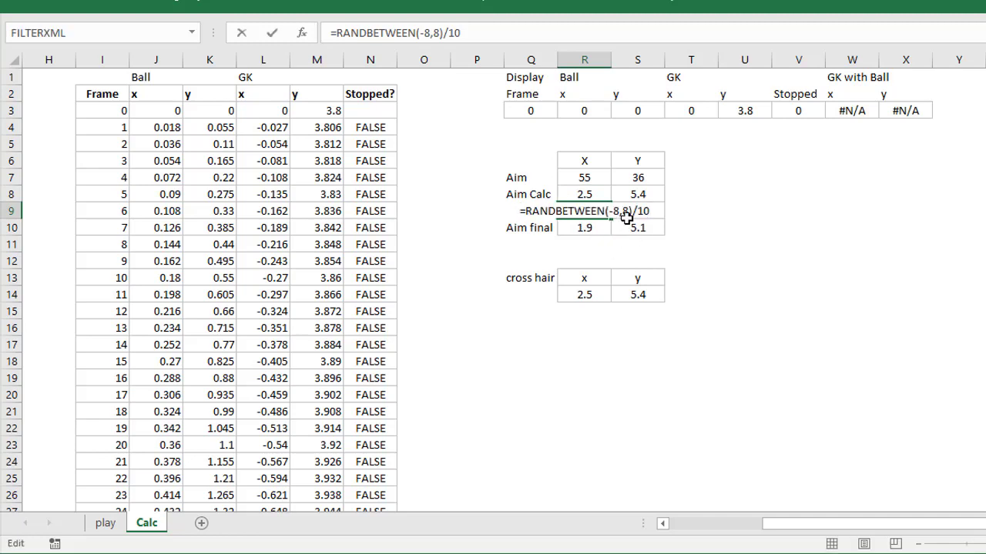
pyautogui.press('Escape')
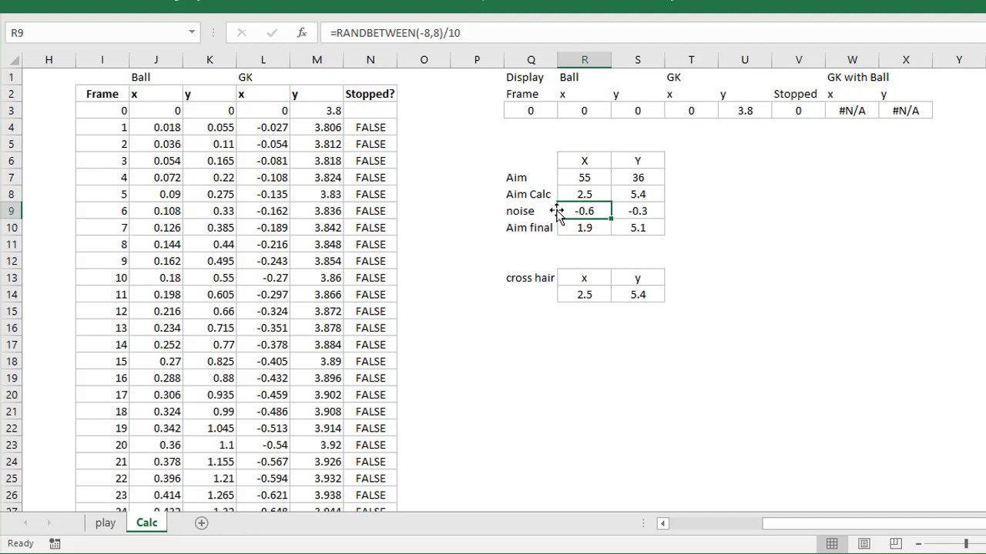
pyautogui.click(595, 228)
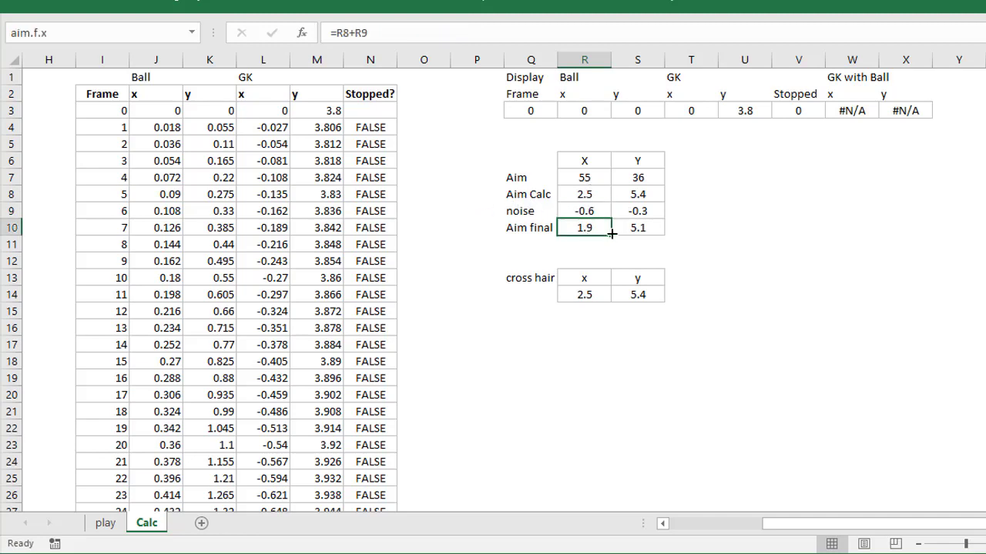
pyautogui.click(656, 231)
# Compare the ball's end coordinates in D3:D4 with the Aim final X formula in R10.
pyautogui.moveTo(924, 525); pyautogui.dragTo(890, 517)
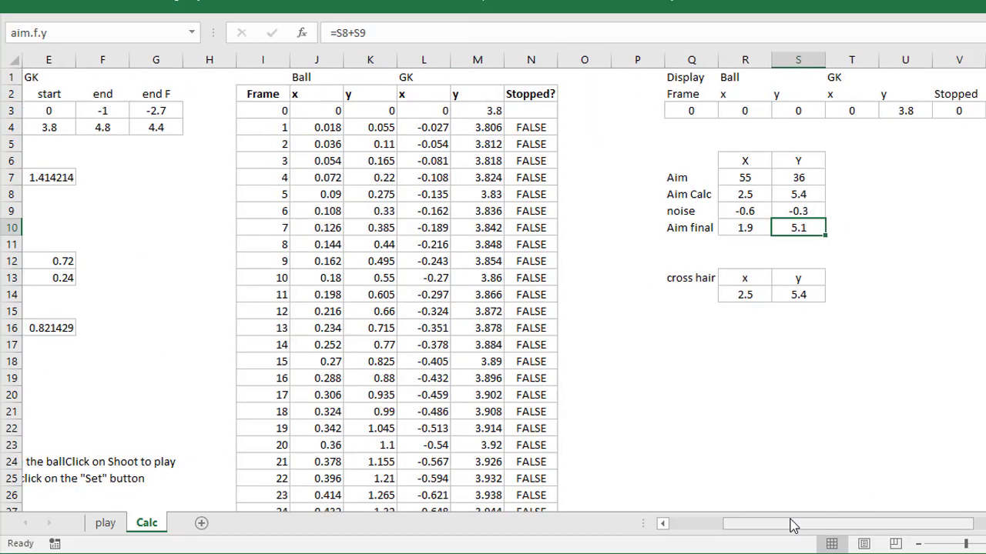
pyautogui.moveTo(794, 526); pyautogui.dragTo(750, 541)
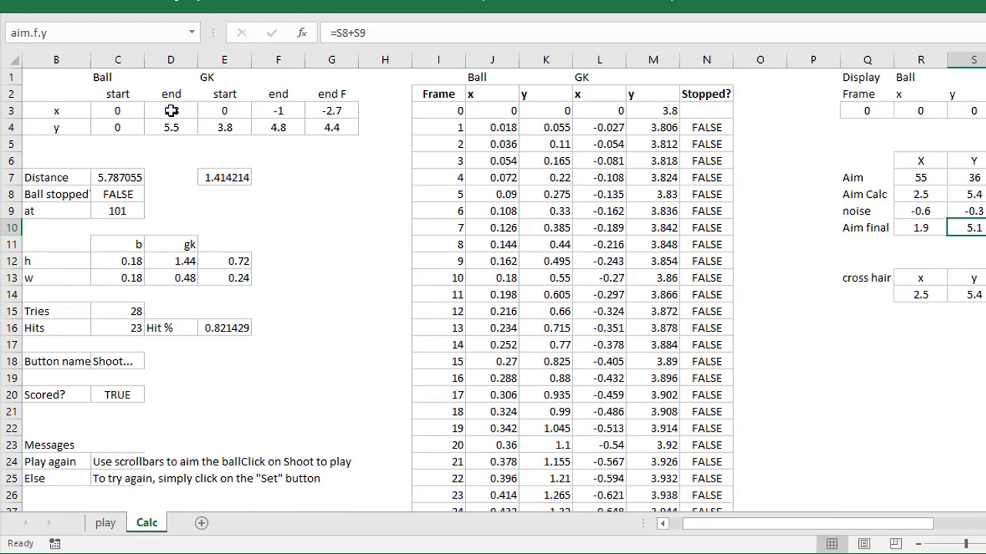
pyautogui.moveTo(171, 111); pyautogui.dragTo(171, 128)
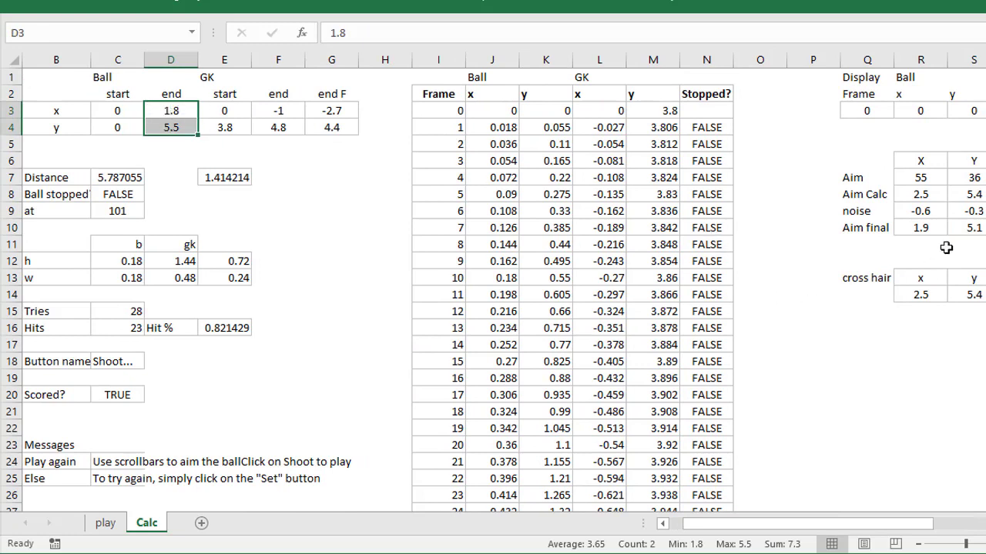
pyautogui.click(931, 228)
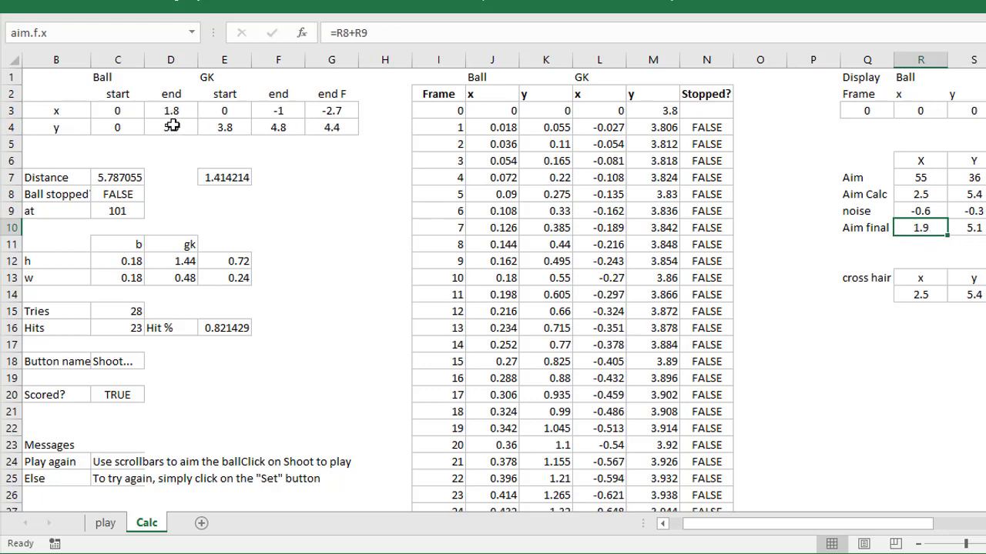
# Examine the ball's distance formula in C7 against its start and end coordinates, leaving it unedited.
pyautogui.moveTo(119, 108); pyautogui.dragTo(166, 128)
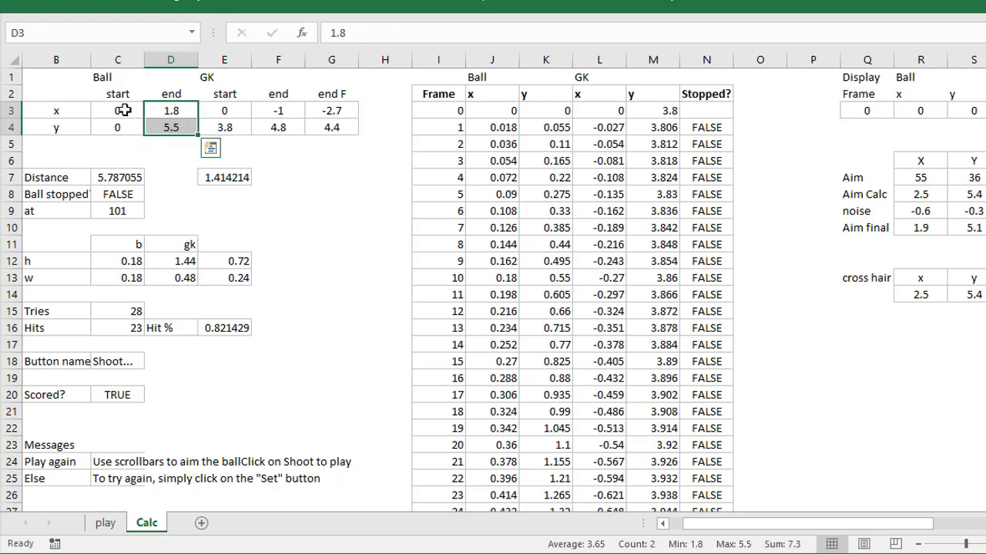
pyautogui.click(120, 175)
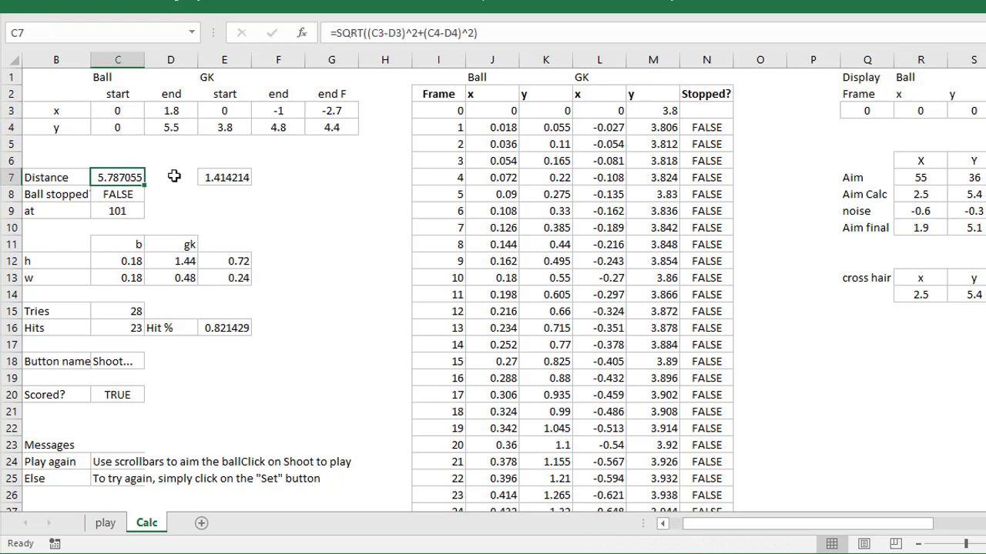
pyautogui.press('F2')
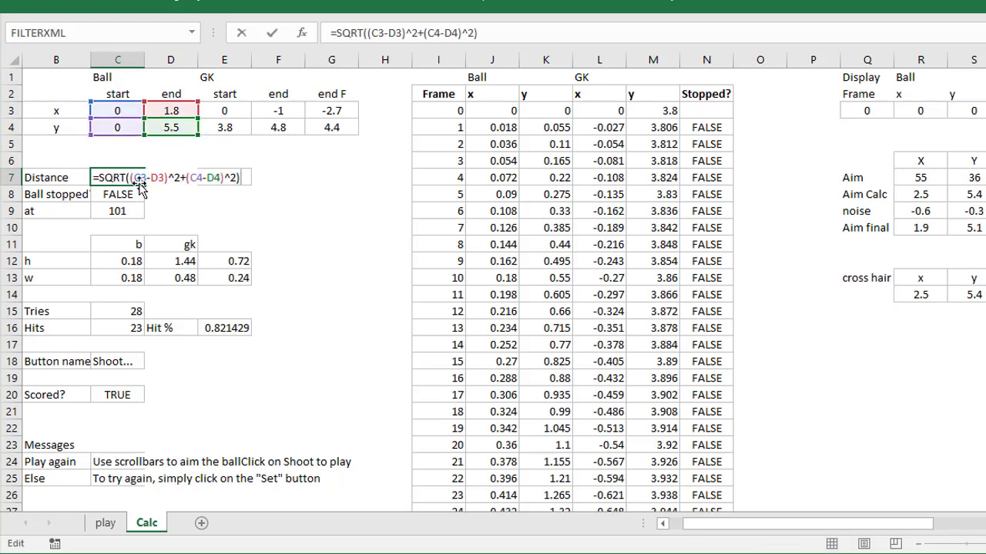
pyautogui.press('Escape')
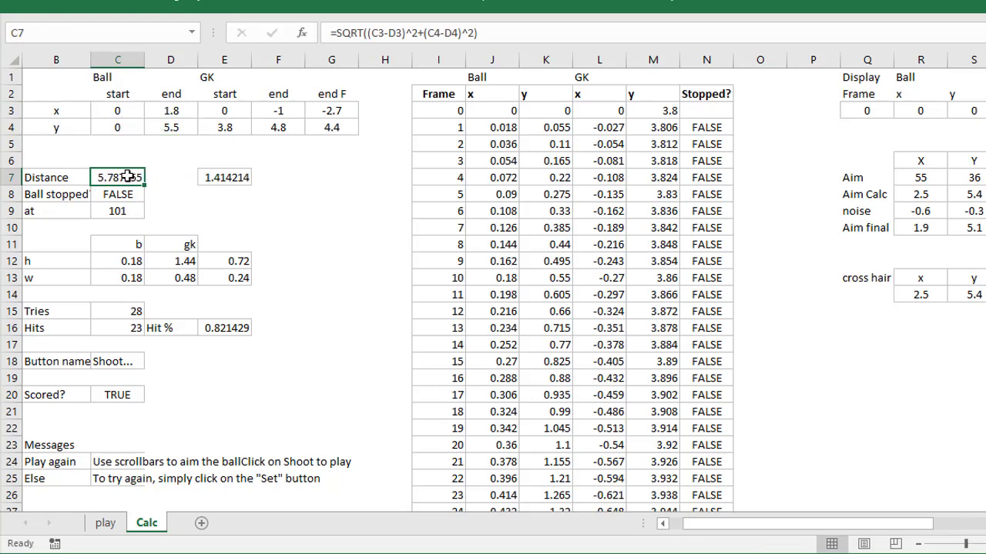
# Examine the Ball x and y formulas for the first frames of the frame table and follow both columns down.
pyautogui.click(459, 111)
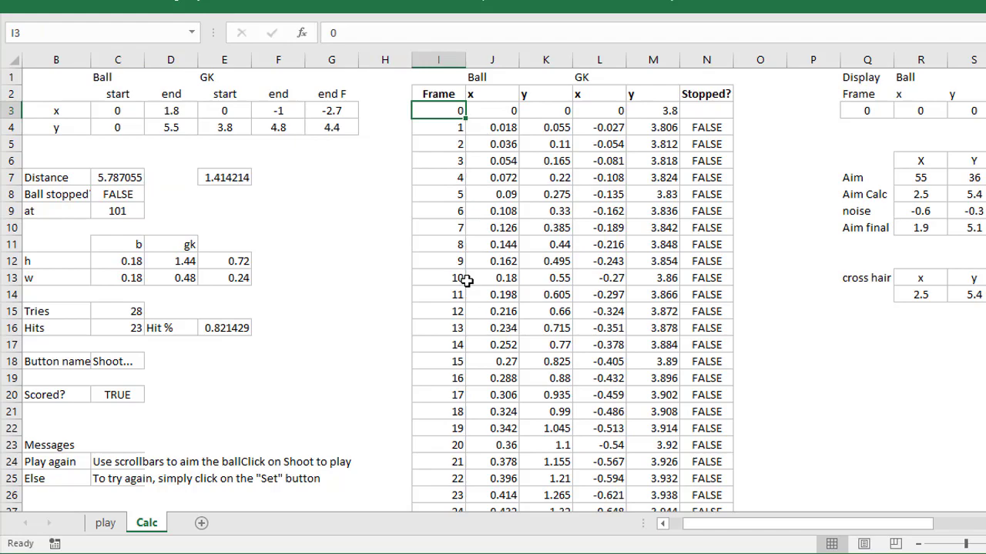
pyautogui.scroll(-7, 467, 280)
pyautogui.scroll(7, 457, 242)
pyautogui.click(509, 111)
pyautogui.click(548, 110)
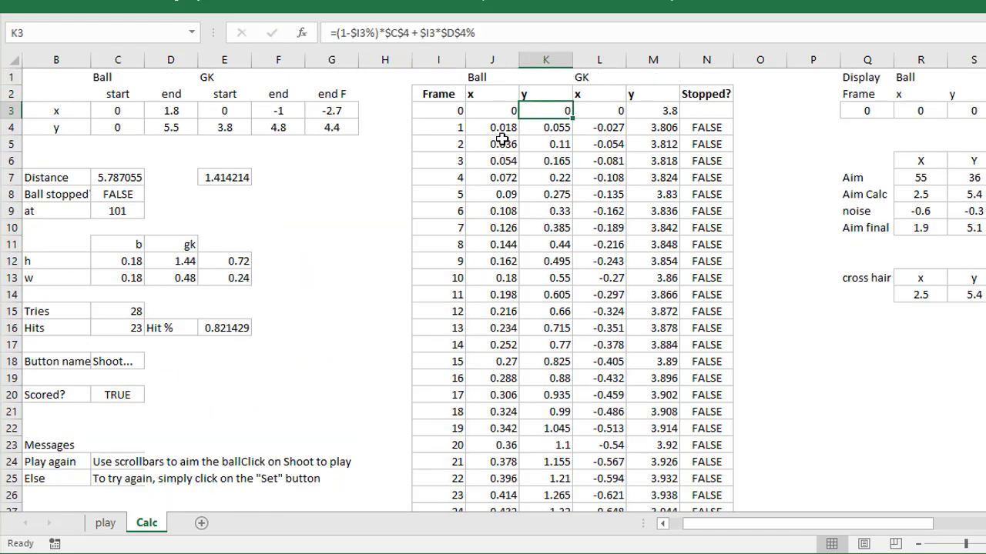
pyautogui.click(503, 131)
pyautogui.click(532, 130)
pyautogui.click(499, 141)
pyautogui.click(539, 147)
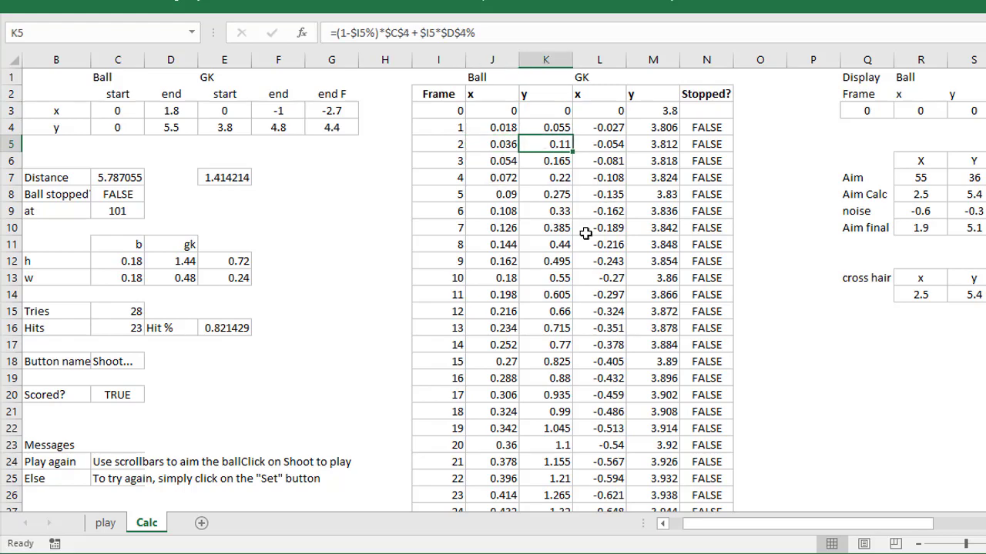
pyautogui.scroll(-14, 555, 235)
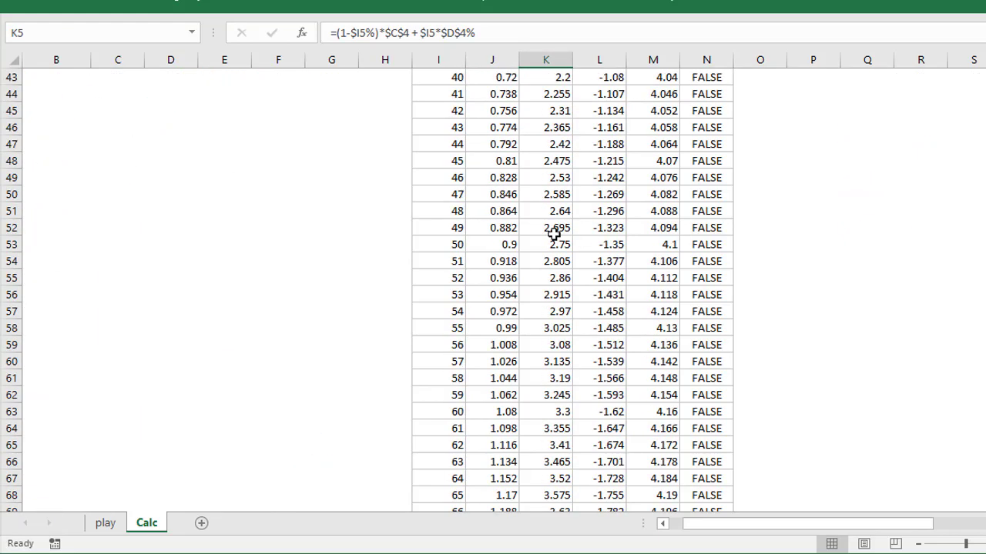
pyautogui.scroll(14, 554, 235)
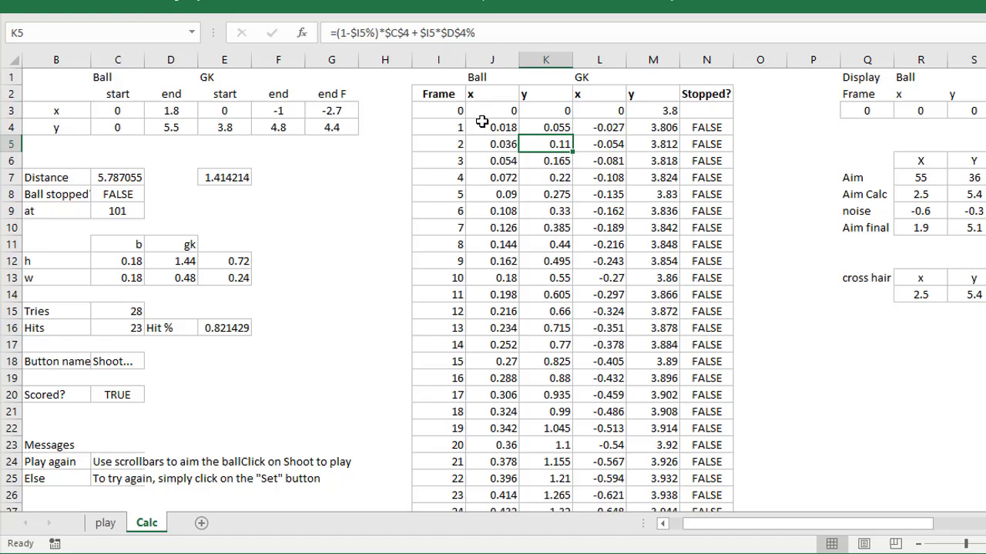
# Review the Frame column from frame 0 in I3 to the highlighted final row, I104.
pyautogui.click(456, 112)
pyautogui.scroll(-3, 448, 160)
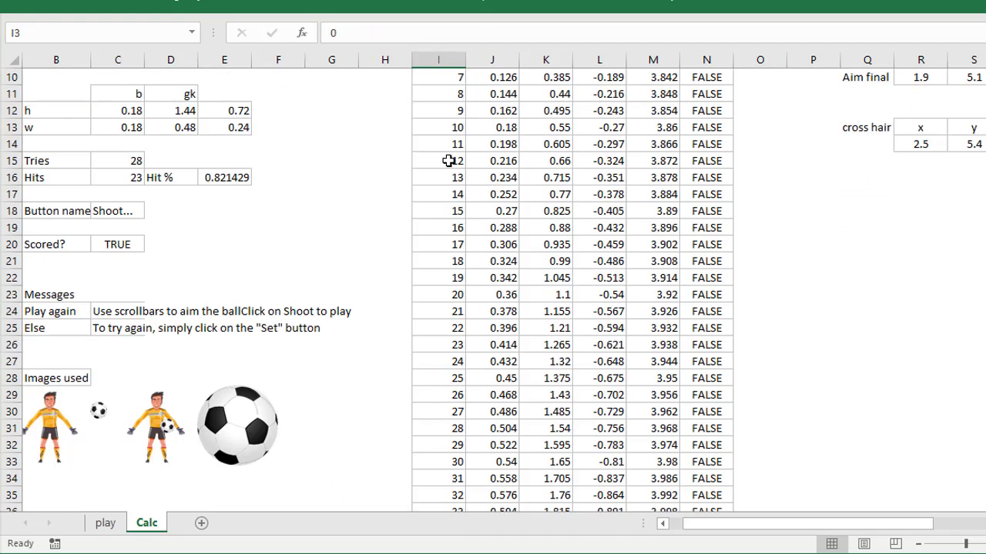
pyautogui.scroll(3, 448, 161)
pyautogui.scroll(-20, 464, 280)
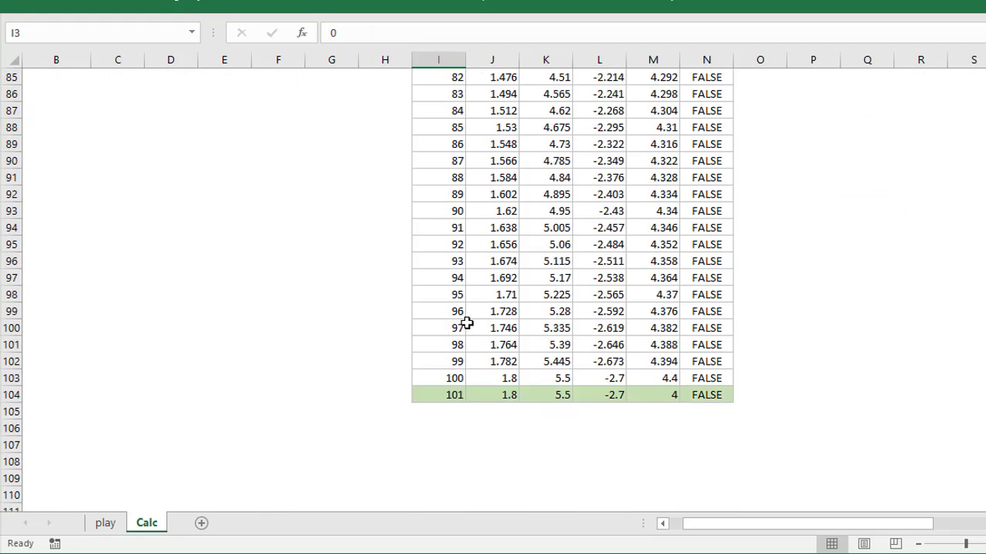
pyautogui.click(438, 394)
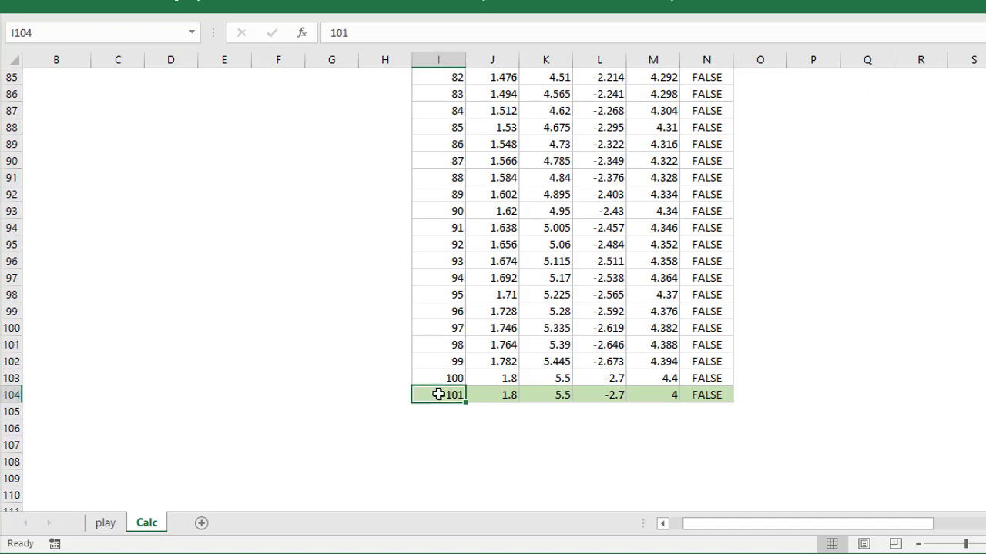
pyautogui.scroll(7, 594, 389)
pyautogui.scroll(20, 595, 385)
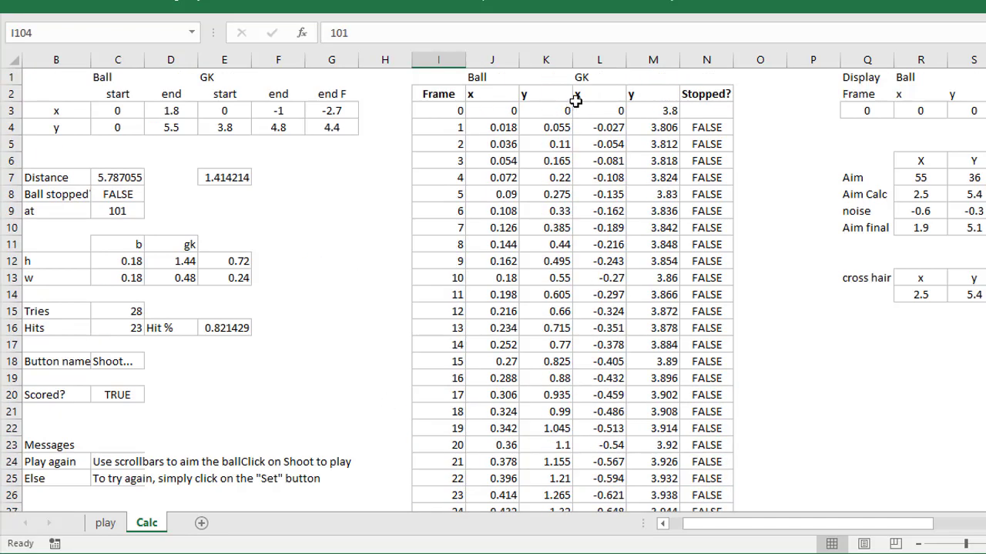
# Compare the goalkeeper's start coordinate in E3 with the goalkeeper's position on the play sheet.
pyautogui.click(232, 113)
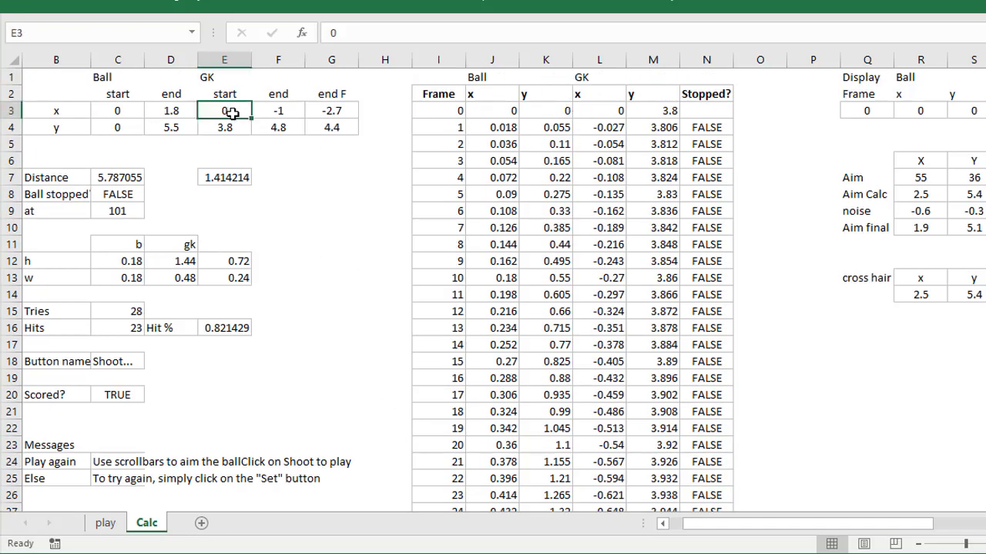
pyautogui.click(114, 525)
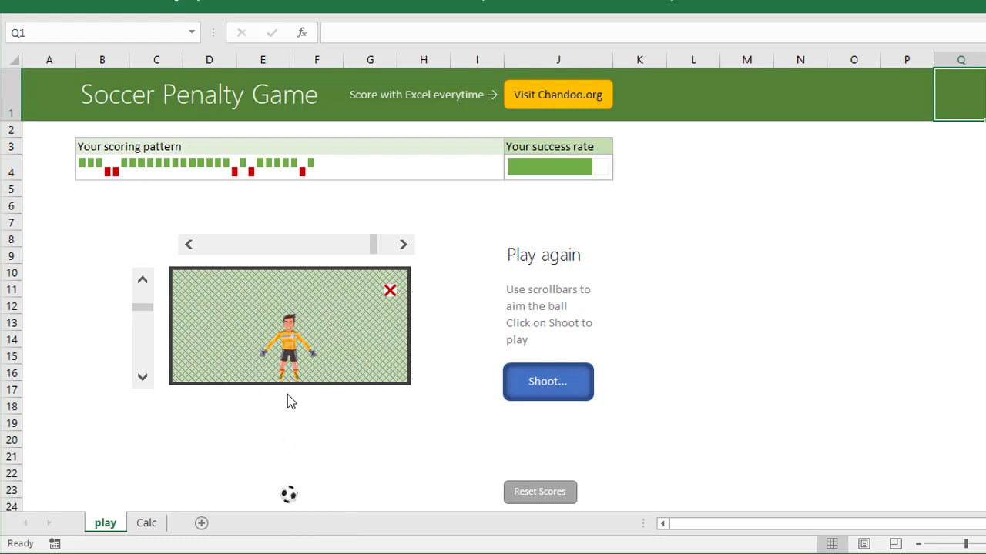
pyautogui.click(146, 523)
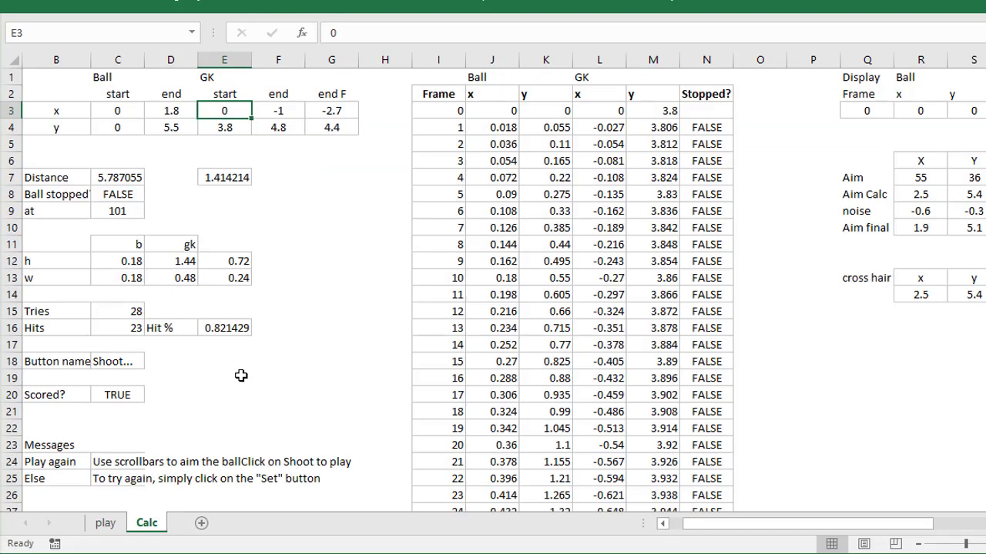
# Examine the goalkeeper's end x formula in F3 and the end F x value in G3, leaving both unedited.
pyautogui.click(284, 114)
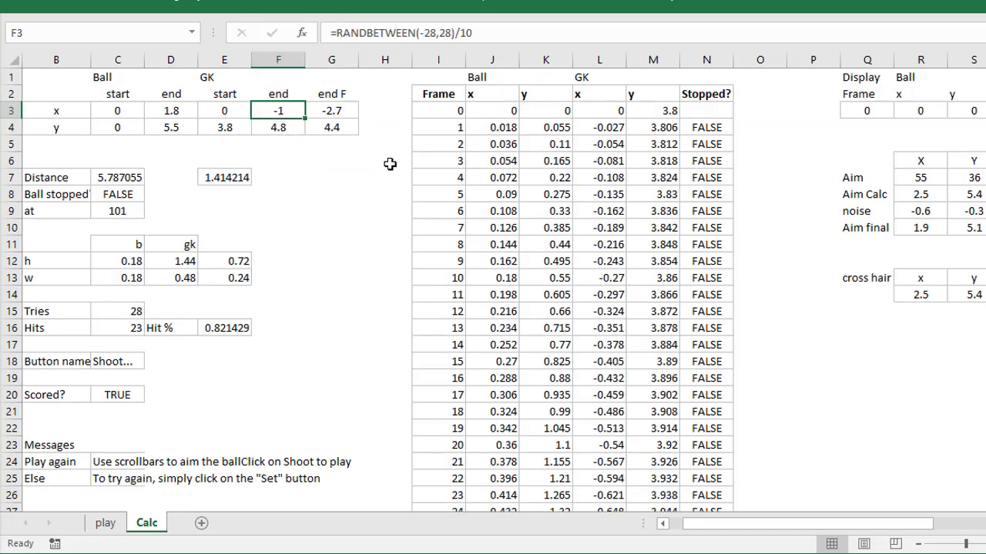
pyautogui.press('F2')
pyautogui.press('Escape')
pyautogui.click(345, 109)
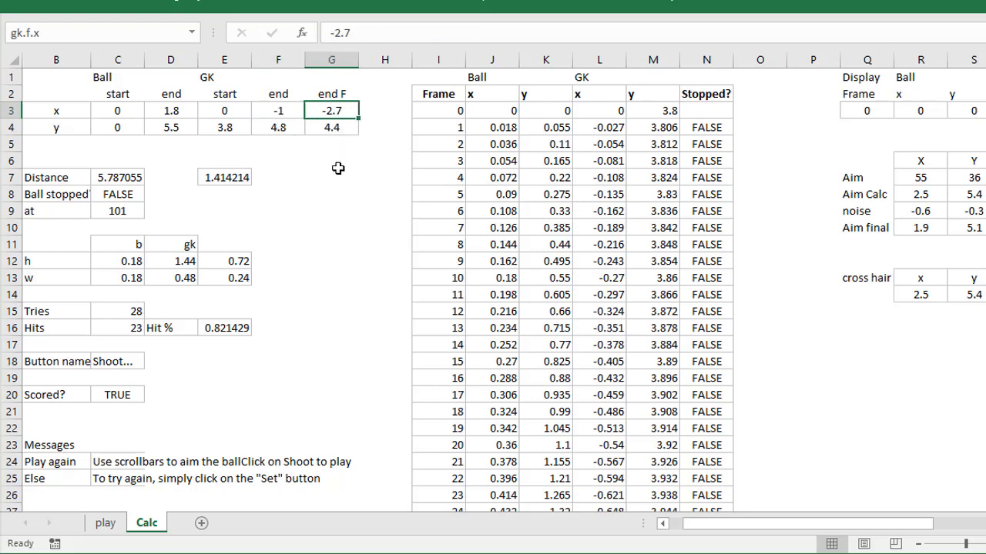
# Relate the goalkeeper's end and end F coordinates to the GK x and y formulas in L3 and M3.
pyautogui.moveTo(273, 111); pyautogui.dragTo(274, 131)
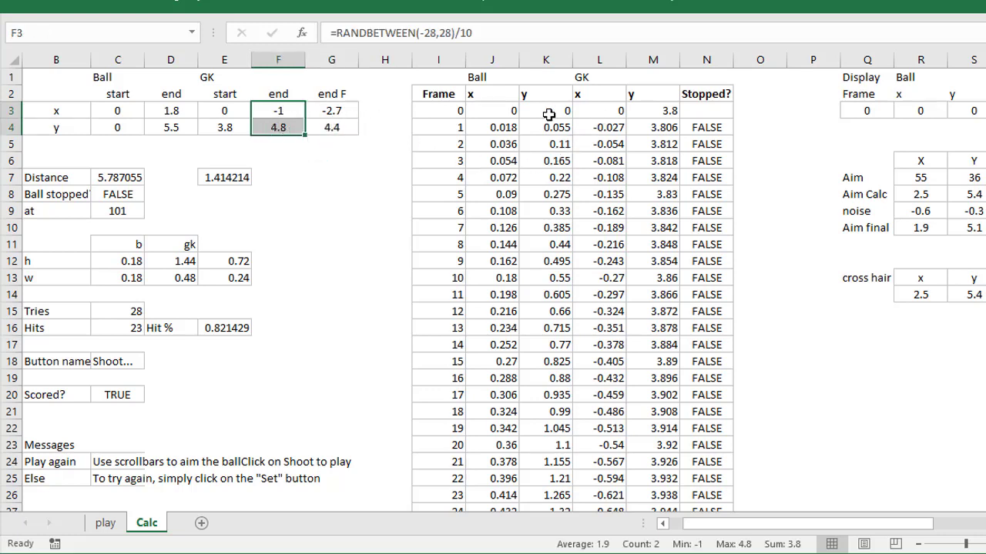
pyautogui.click(345, 111)
pyautogui.click(621, 111)
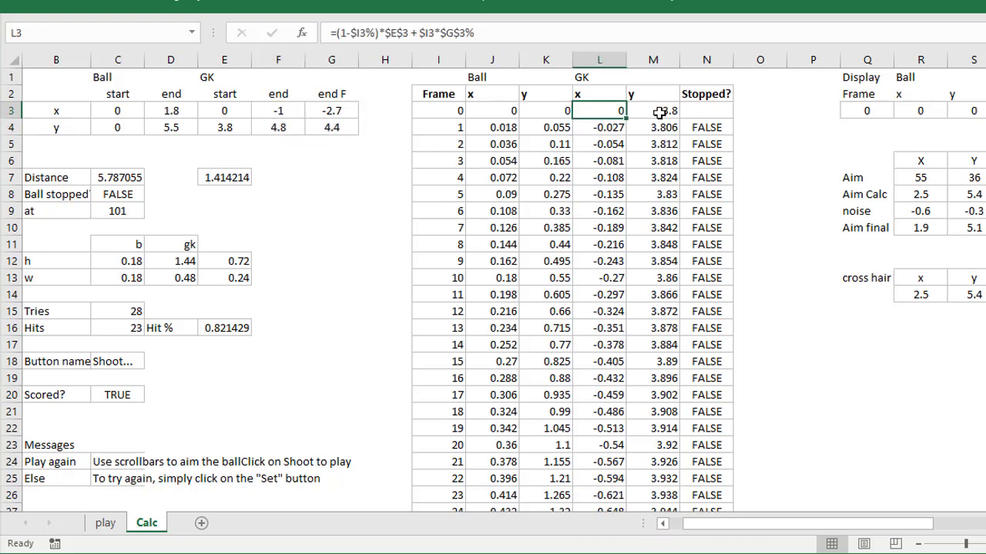
pyautogui.click(658, 111)
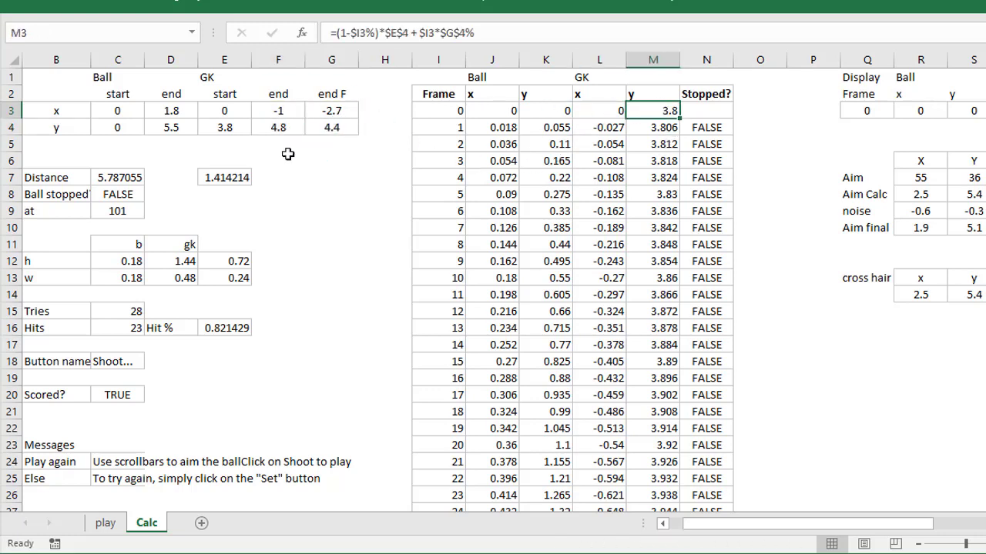
# Examine the goalkeeper's distance formula in E7 alongside the ball's distance in C7, leaving them unedited.
pyautogui.click(124, 176)
pyautogui.click(218, 178)
pyautogui.press('F2')
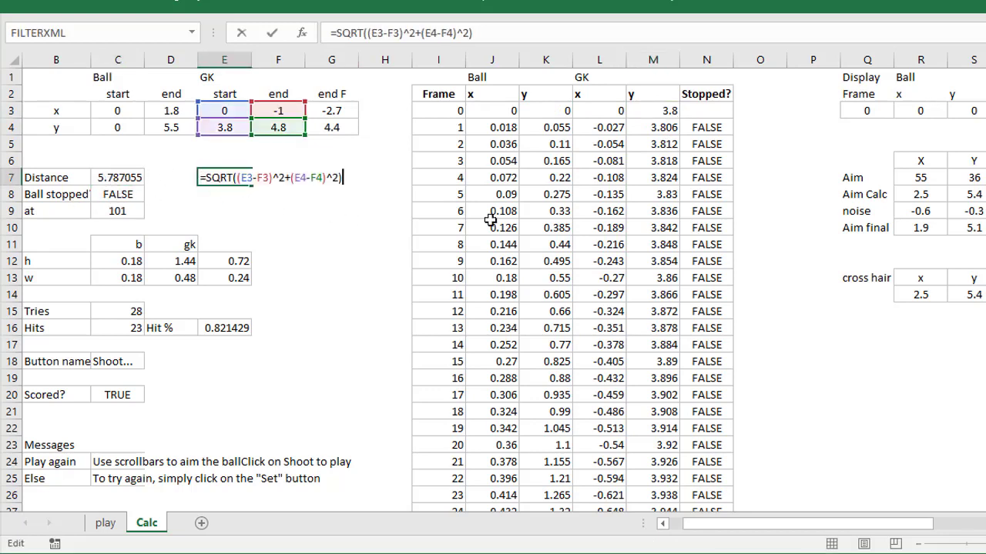
pyautogui.press('Escape')
# Follow the GK x and y columns from frame 0 to the final row and examine L104:M104.
pyautogui.click(601, 111)
pyautogui.click(651, 111)
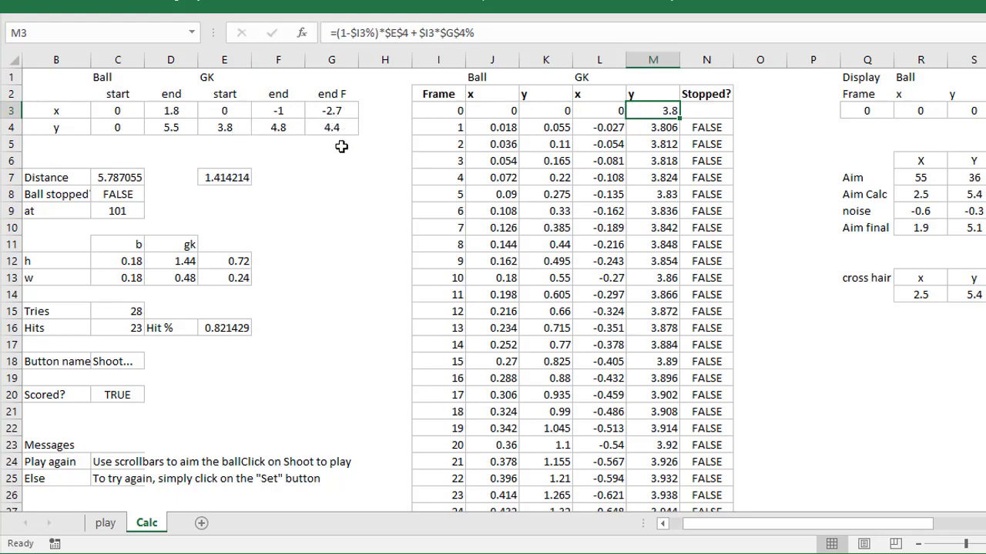
pyautogui.scroll(-20, 677, 283)
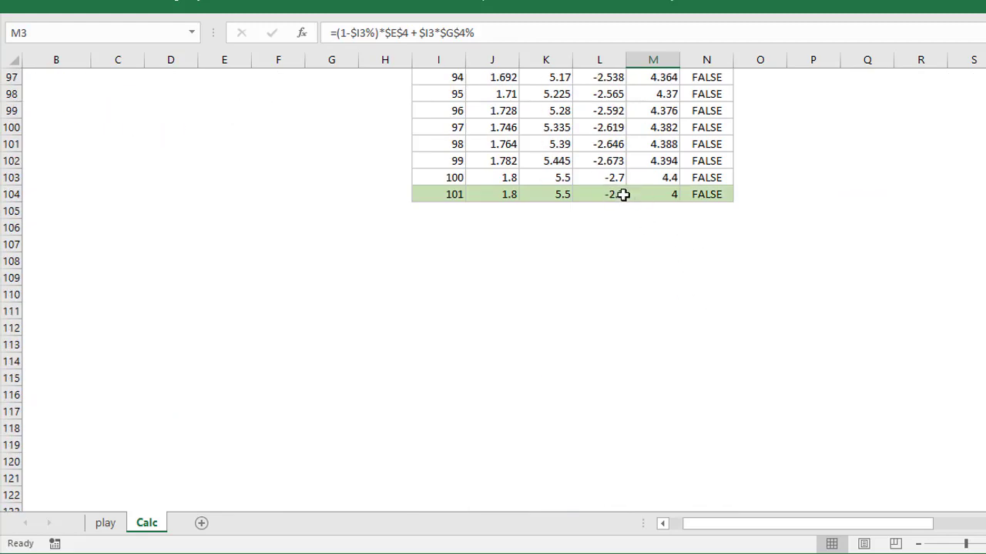
pyautogui.moveTo(623, 196); pyautogui.dragTo(677, 199)
pyautogui.scroll(3, 640, 323)
pyautogui.scroll(-2, 641, 320)
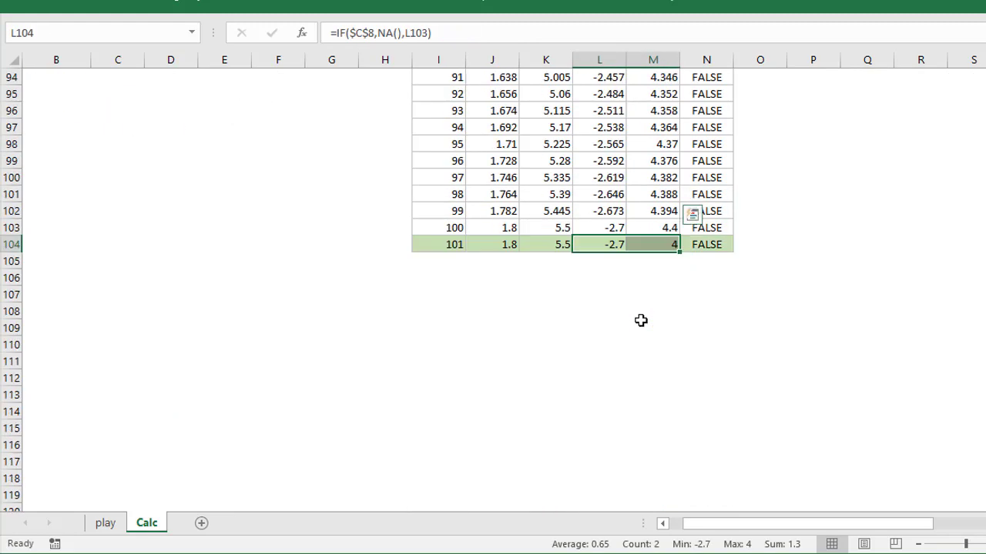
pyautogui.scroll(20, 640, 320)
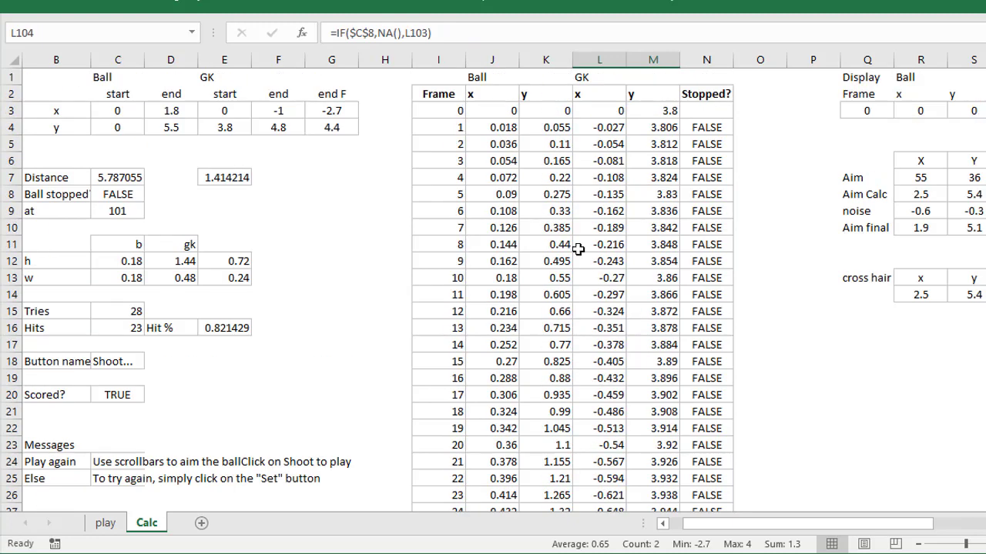
# Examine the Stopped? formula in N4 and review that column through all the frames.
pyautogui.click(710, 128)
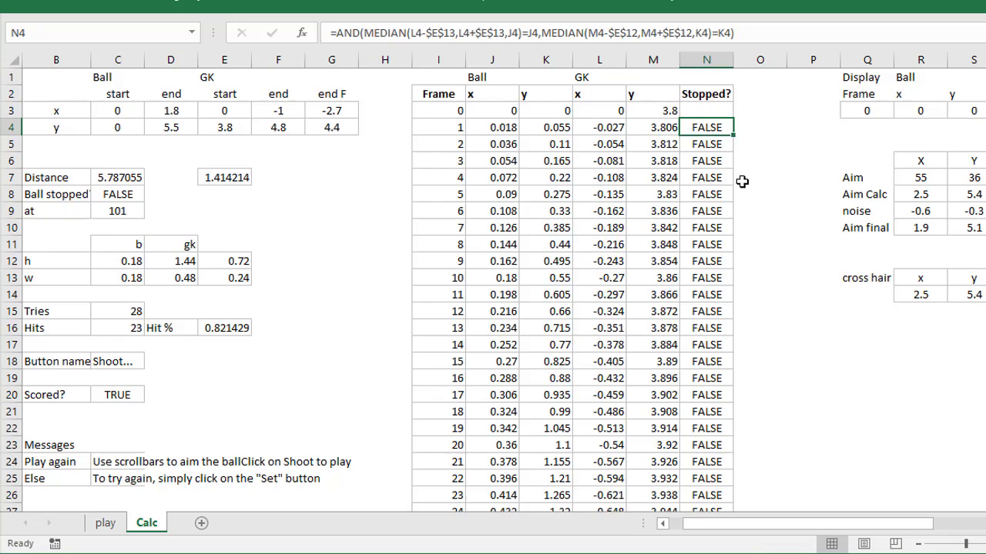
pyautogui.scroll(-3, 725, 219)
pyautogui.scroll(3, 700, 127)
pyautogui.scroll(-20, 706, 227)
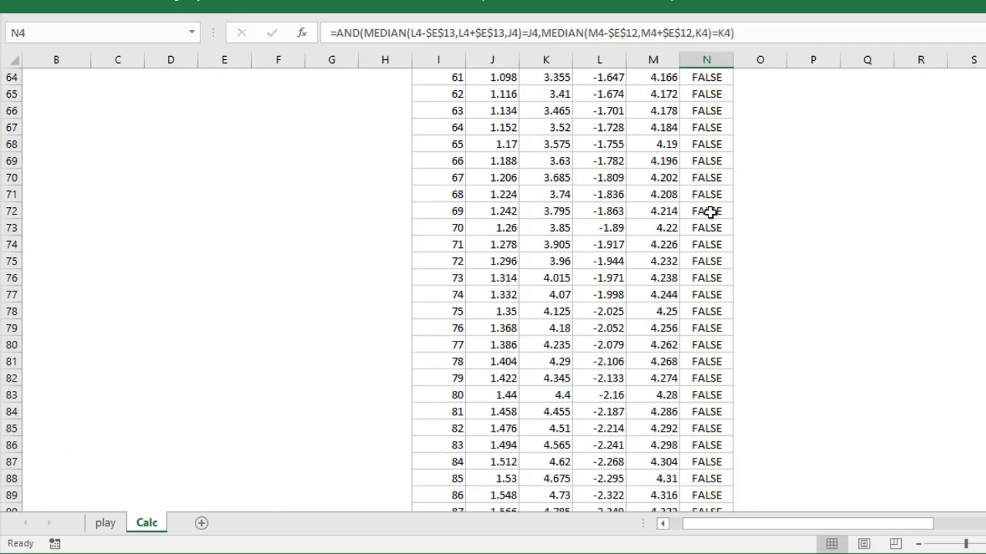
pyautogui.scroll(-9, 705, 300)
pyautogui.scroll(20, 694, 262)
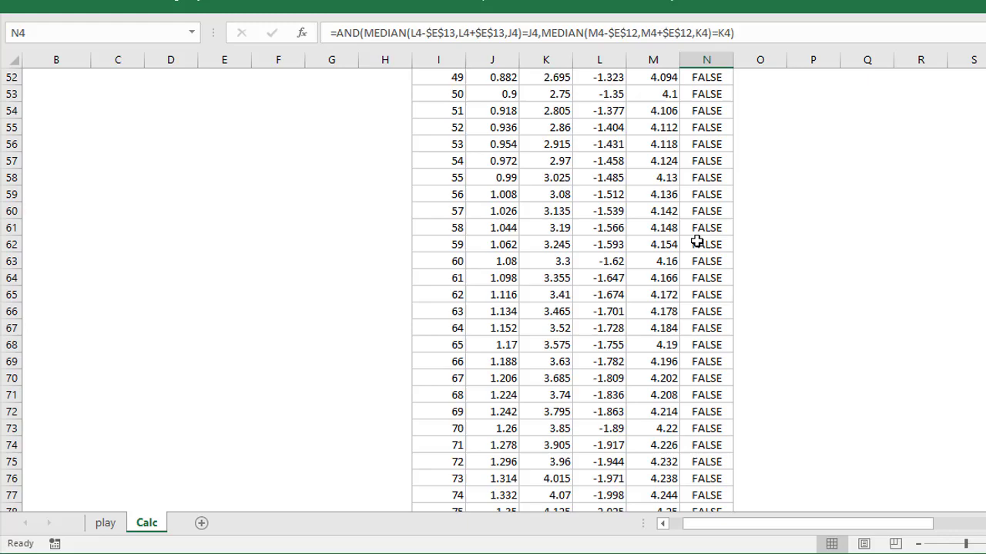
# Examine the Ball stopped formula in C8 and the Stopped? range it counts, leaving it unedited.
pyautogui.moveTo(715, 535); pyautogui.dragTo(699, 533)
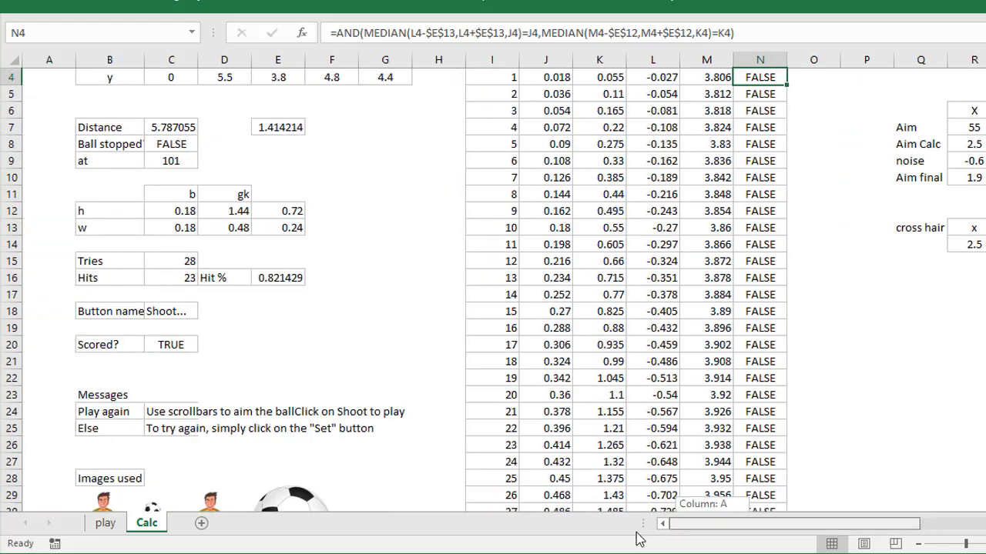
pyautogui.click(182, 145)
pyautogui.press('F2')
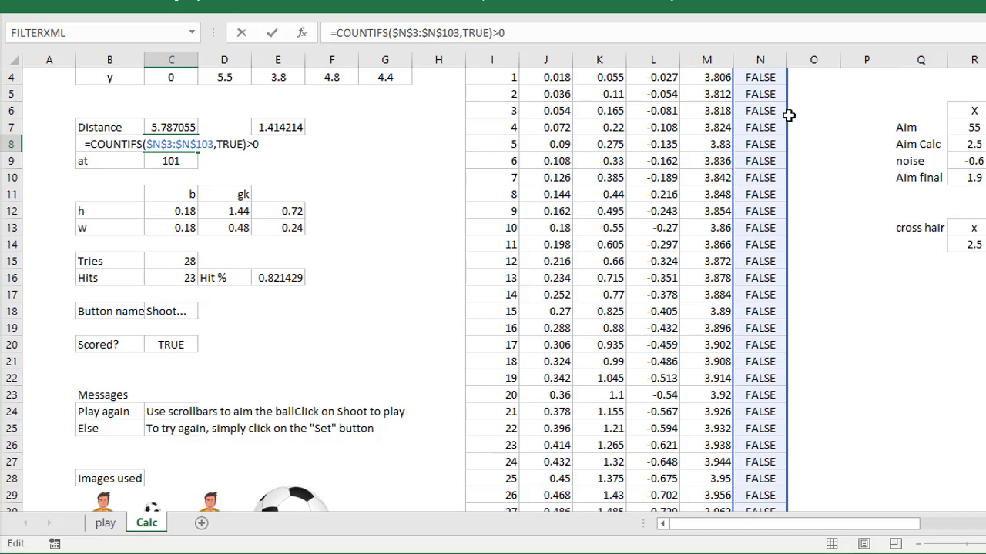
pyautogui.press('Escape')
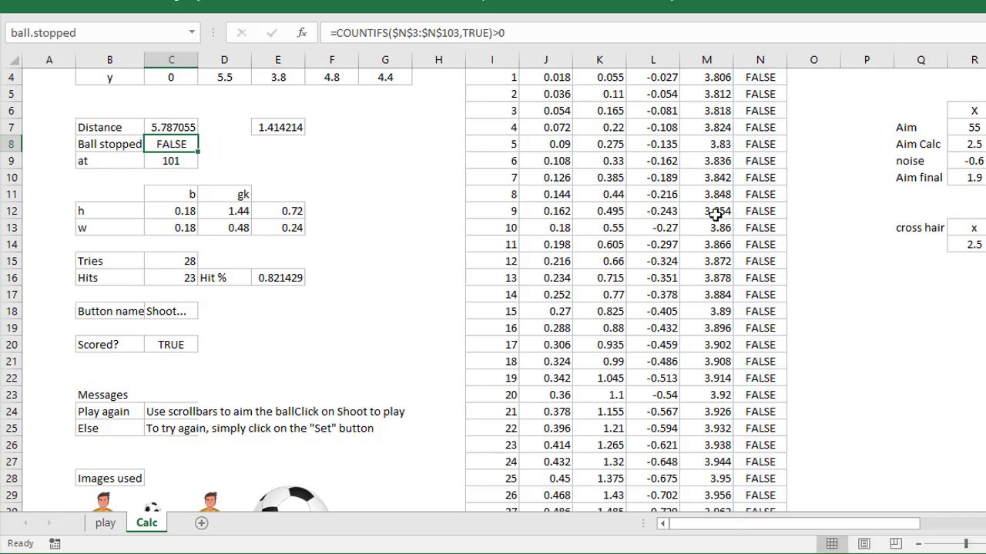
# Examine the formula in C9 that finds the frame at which the ball is stopped, leaving it unedited.
pyautogui.click(173, 162)
pyautogui.press('F2')
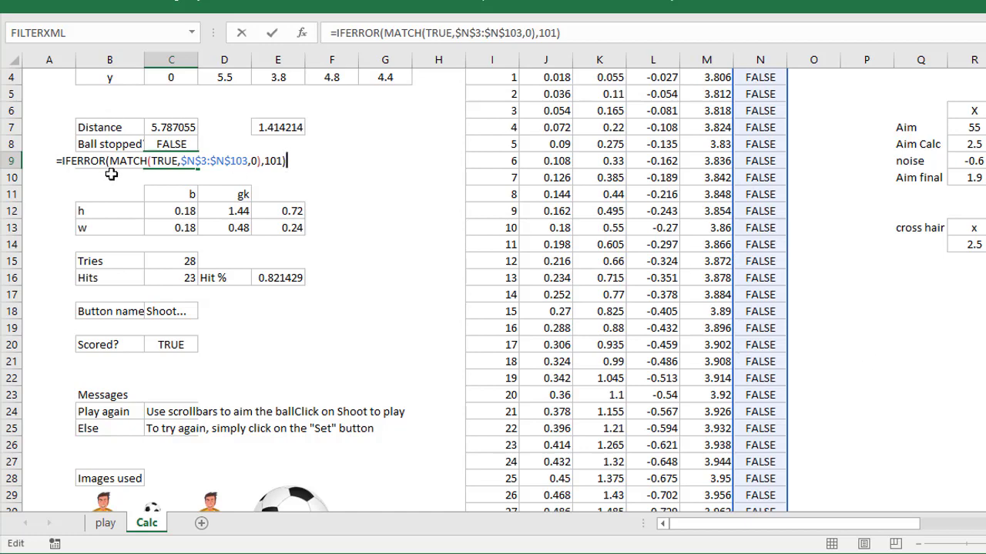
pyautogui.press('Escape')
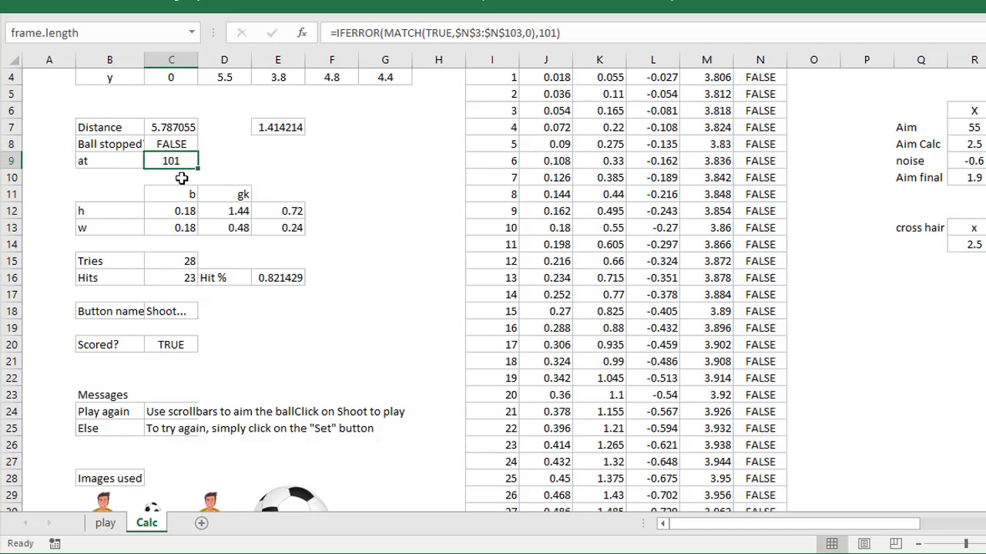
pyautogui.scroll(1, 182, 178)
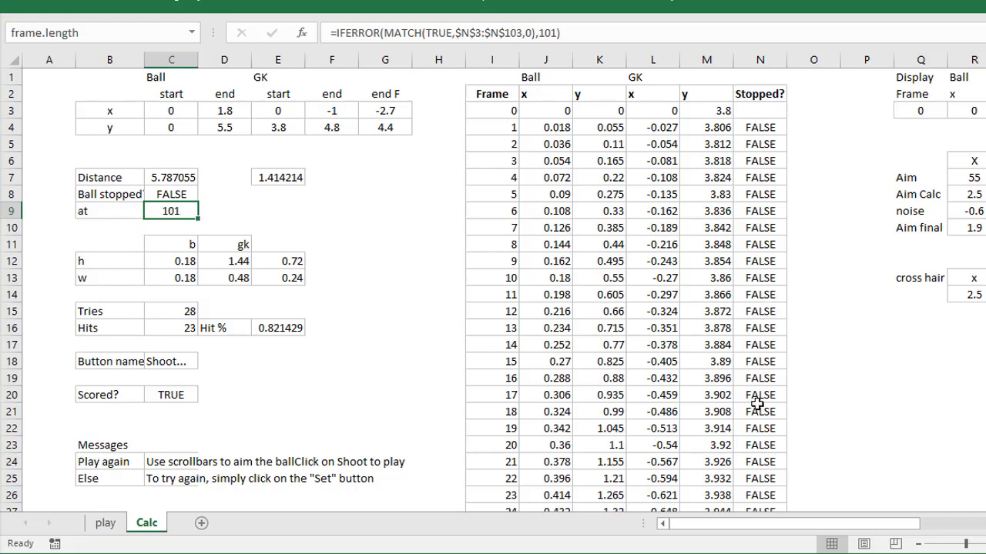
# On the Calc sheet, set the goalkeeper's end F position to x 1.6 and y 5.2, near the ball's end position.
pyautogui.click(219, 114)
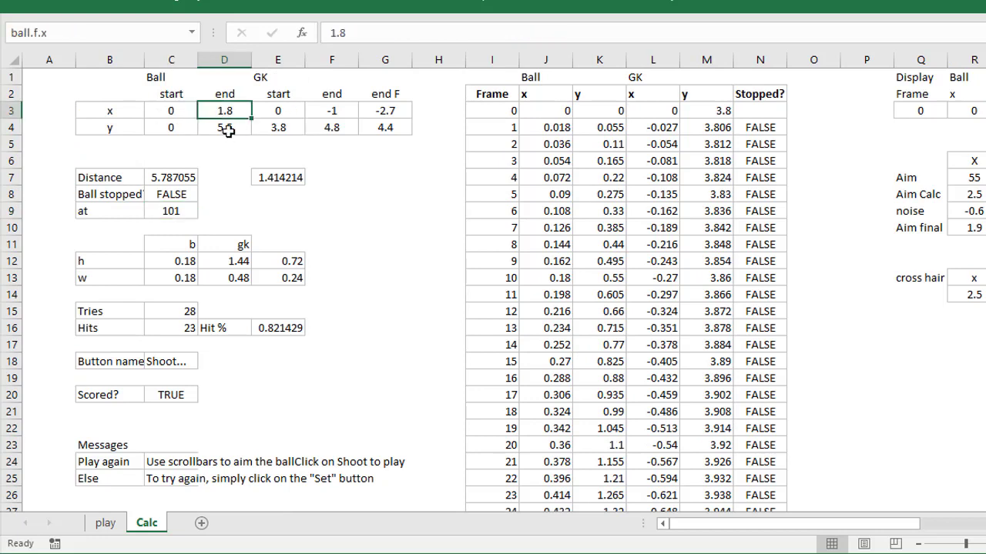
pyautogui.click(226, 129)
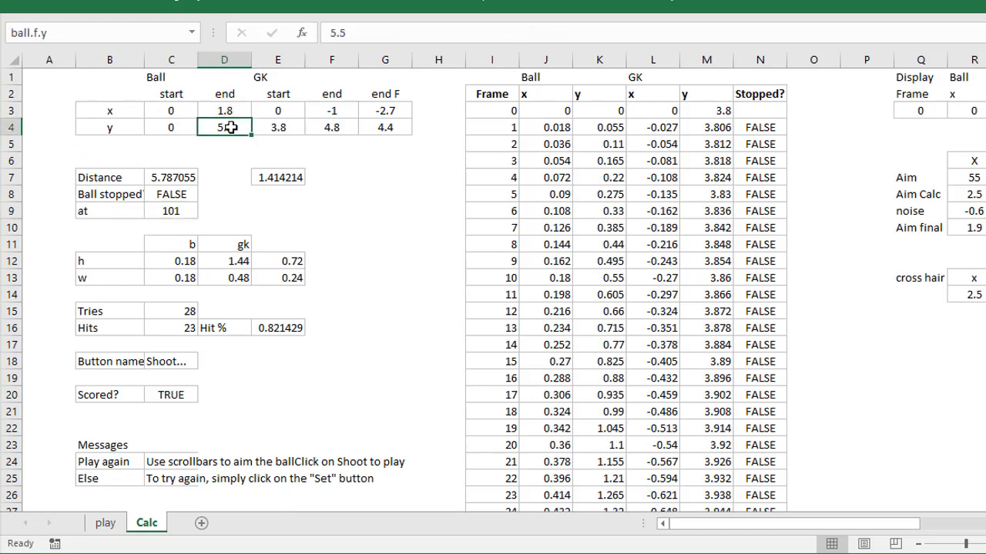
pyautogui.click(325, 114)
pyautogui.click(391, 114)
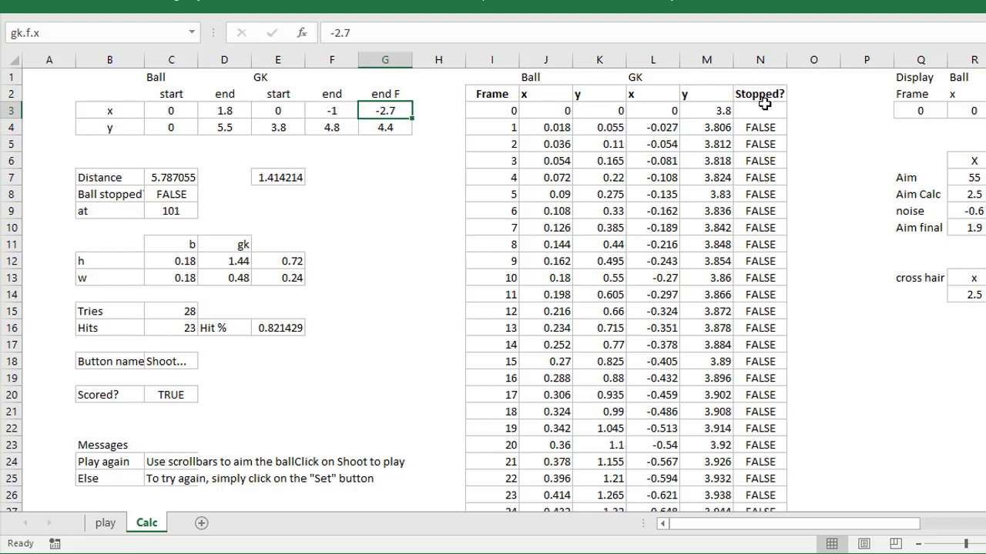
pyautogui.write('1.6')
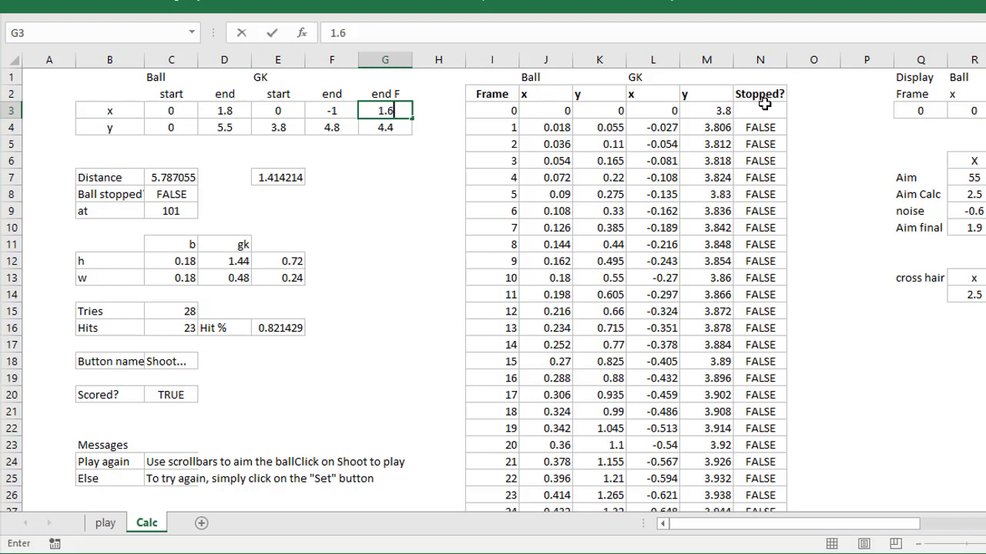
pyautogui.press('Return')
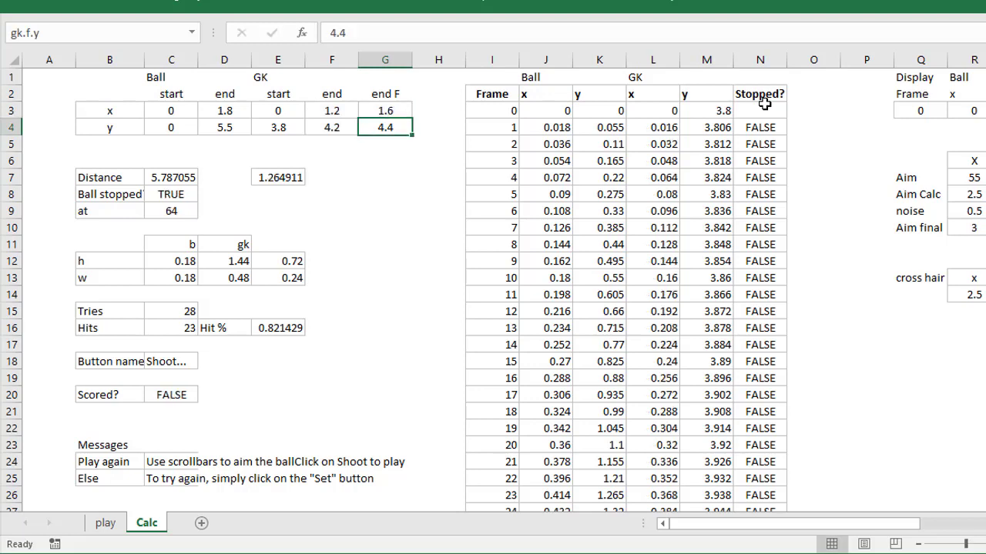
pyautogui.write('5.2')
pyautogui.press('Return')
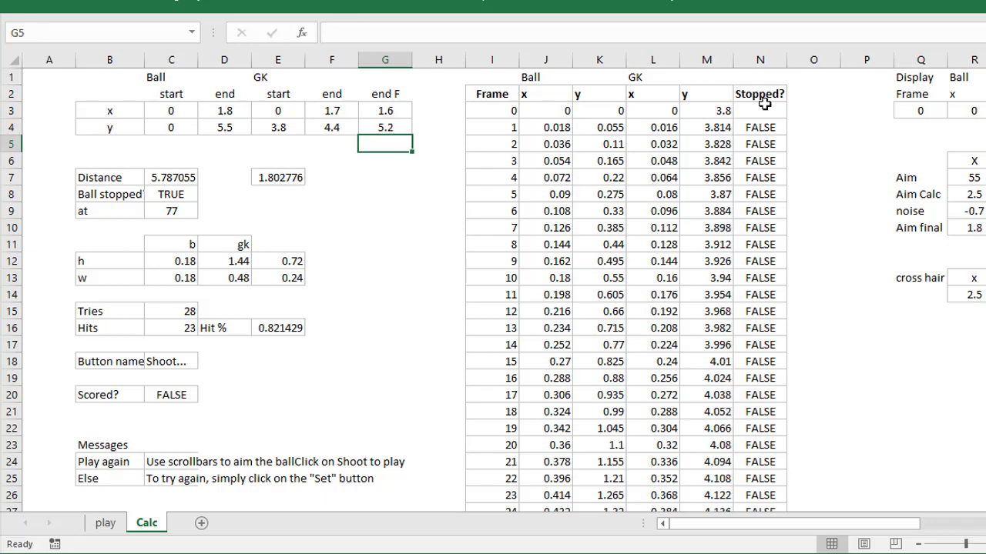
# Find the first TRUE row in the Stopped? column, examine N79, and compare it with the stop frame formula in C9.
pyautogui.scroll(-20, 691, 304)
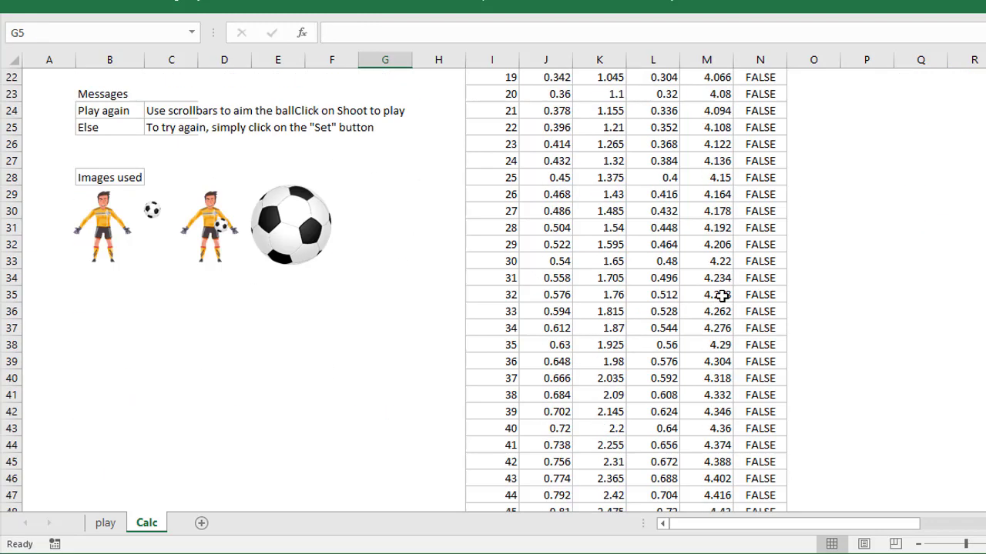
pyautogui.scroll(3, 766, 246)
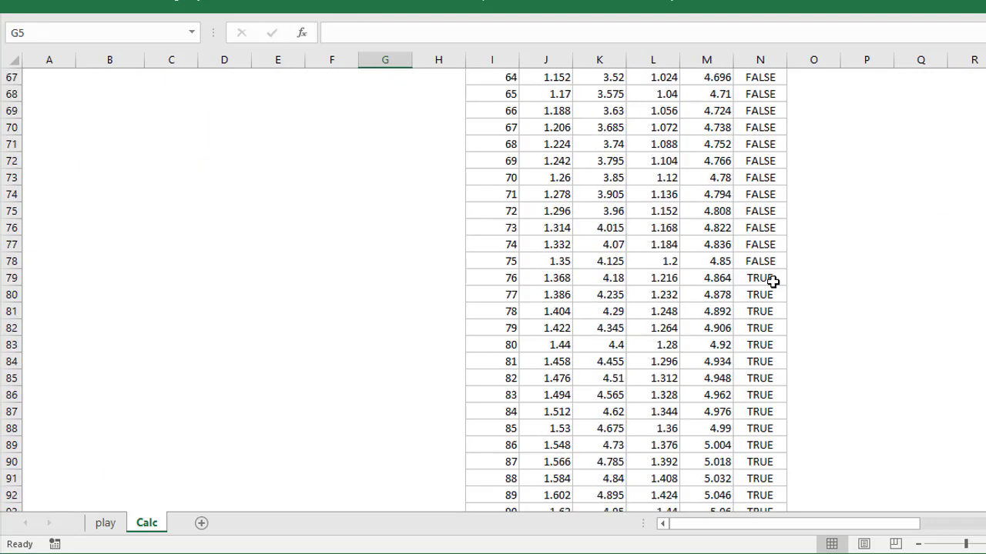
pyautogui.click(770, 281)
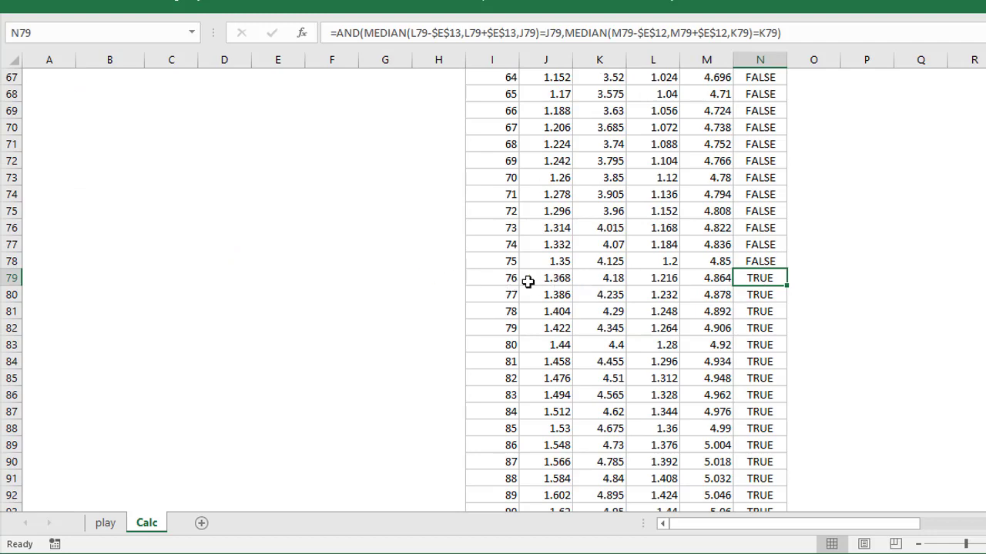
pyautogui.scroll(20, 695, 383)
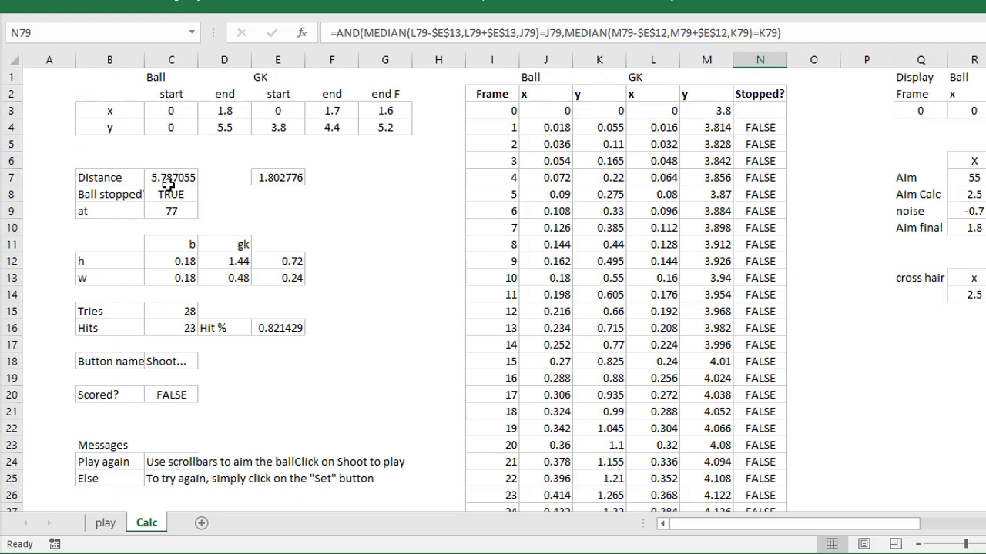
pyautogui.click(192, 211)
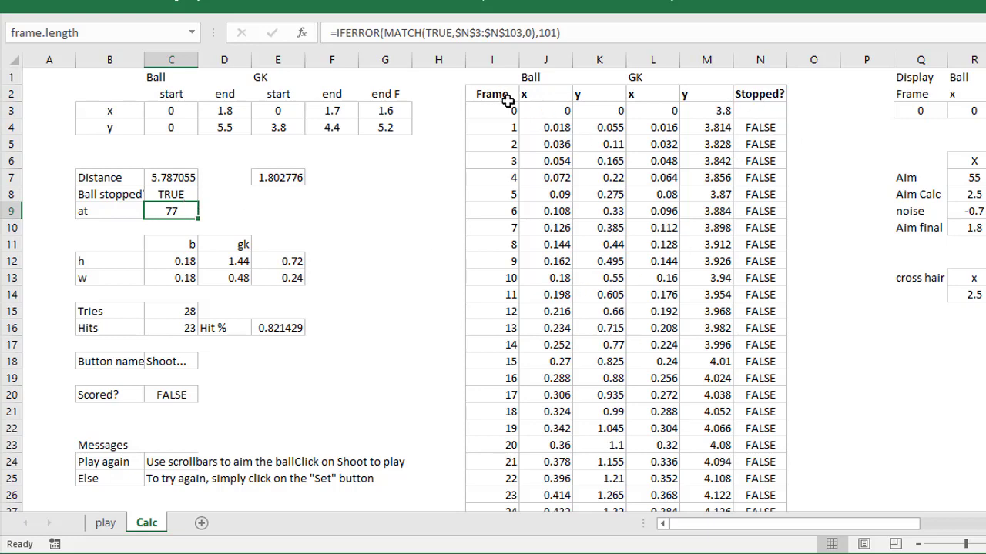
# Examine the display frame cell Q3 and the INDEX formula in R3 that retrieves the ball's x, leaving it unedited.
pyautogui.moveTo(809, 524); pyautogui.dragTo(863, 526)
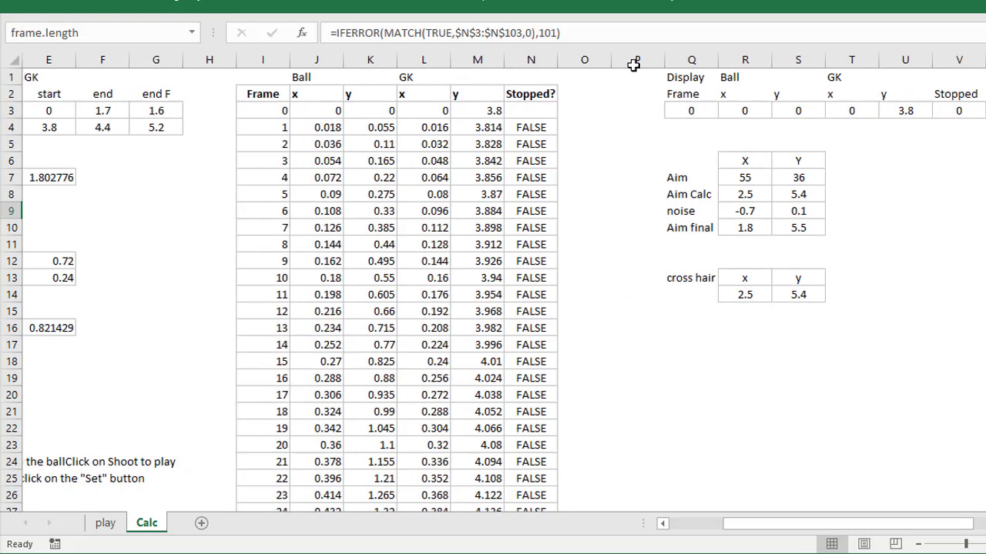
pyautogui.click(698, 108)
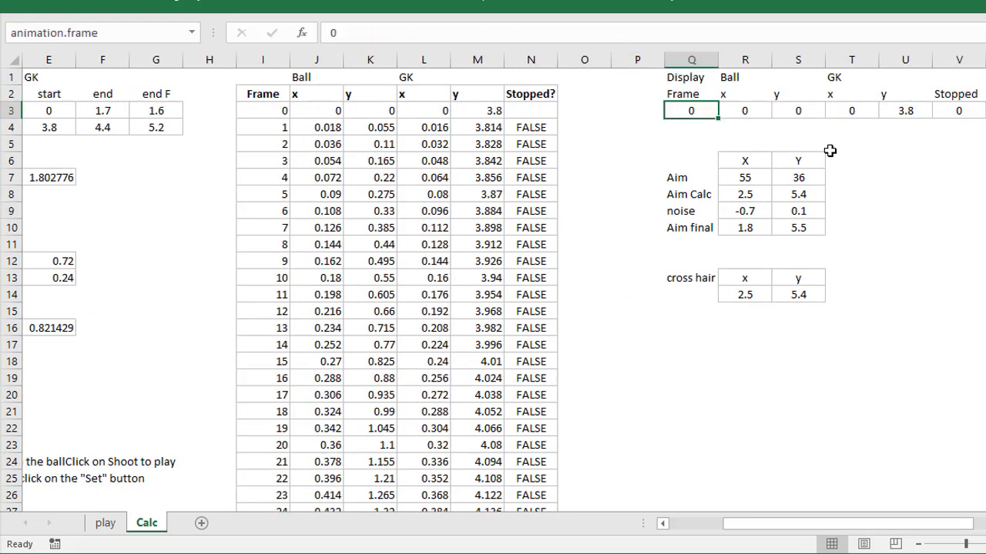
pyautogui.click(738, 112)
pyautogui.press('F2')
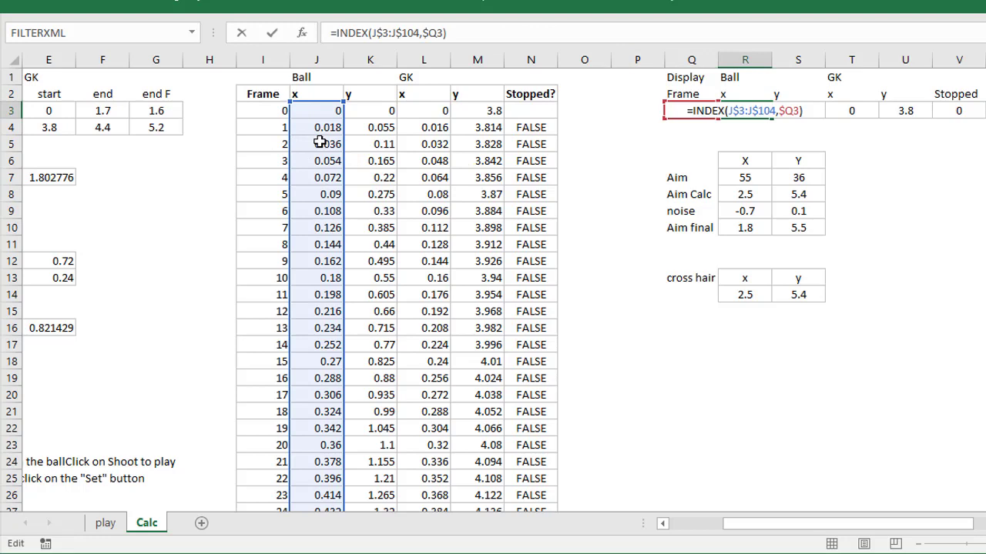
pyautogui.press('Escape')
# Compare the display frame in Q3 with the frame rows through the stopped frames and the frame length in C9.
pyautogui.click(682, 114)
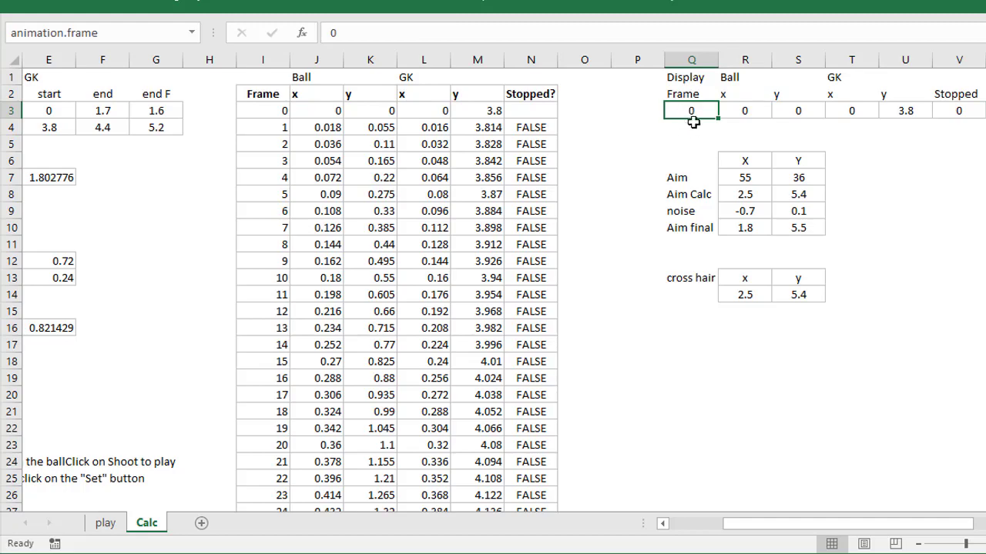
pyautogui.scroll(-20, 249, 352)
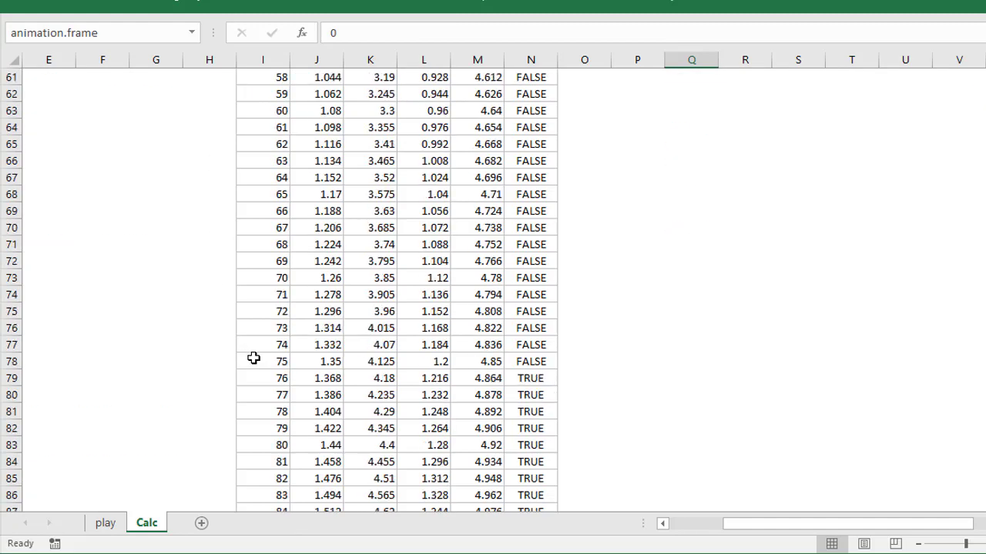
pyautogui.scroll(-9, 270, 429)
pyautogui.scroll(20, 547, 365)
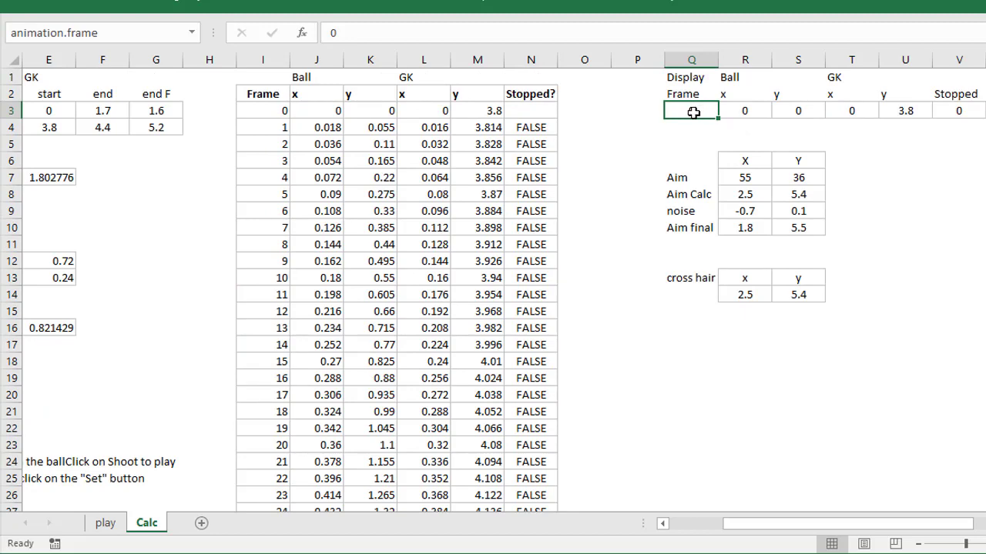
pyautogui.moveTo(776, 523); pyautogui.dragTo(721, 523)
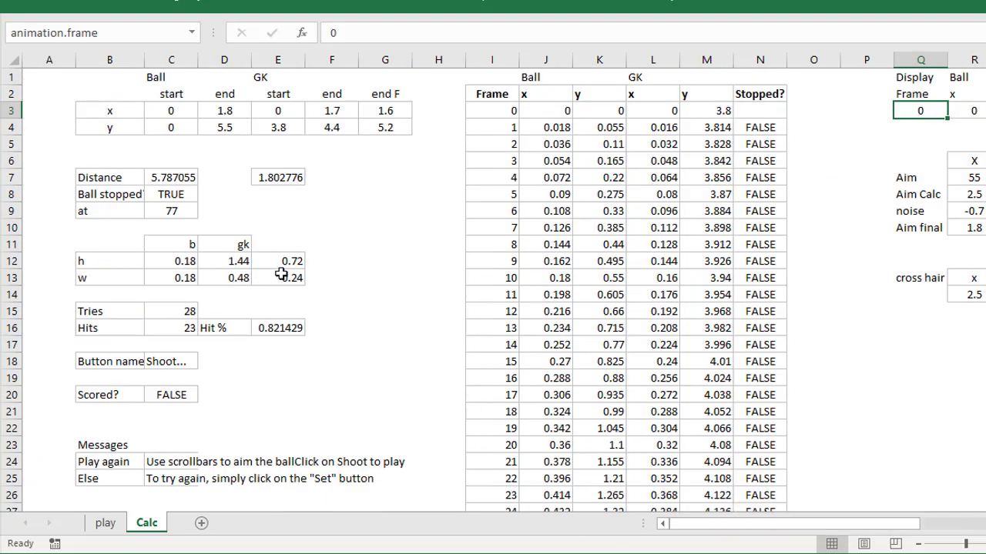
pyautogui.click(167, 209)
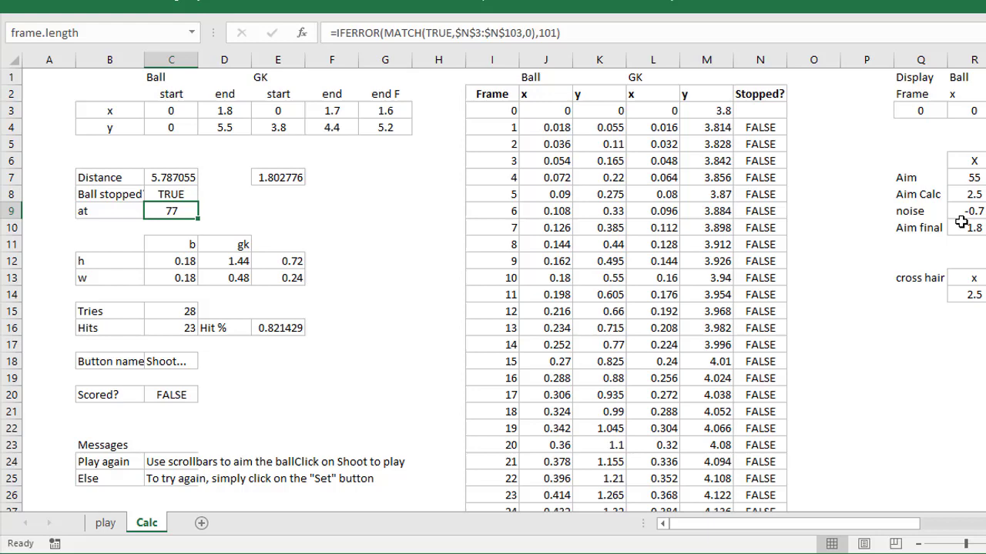
# Examine the INDEX formulas in R3:U3 for the displayed ball and goalkeeper x and y positions.
pyautogui.moveTo(875, 527); pyautogui.dragTo(969, 528)
pyautogui.click(577, 110)
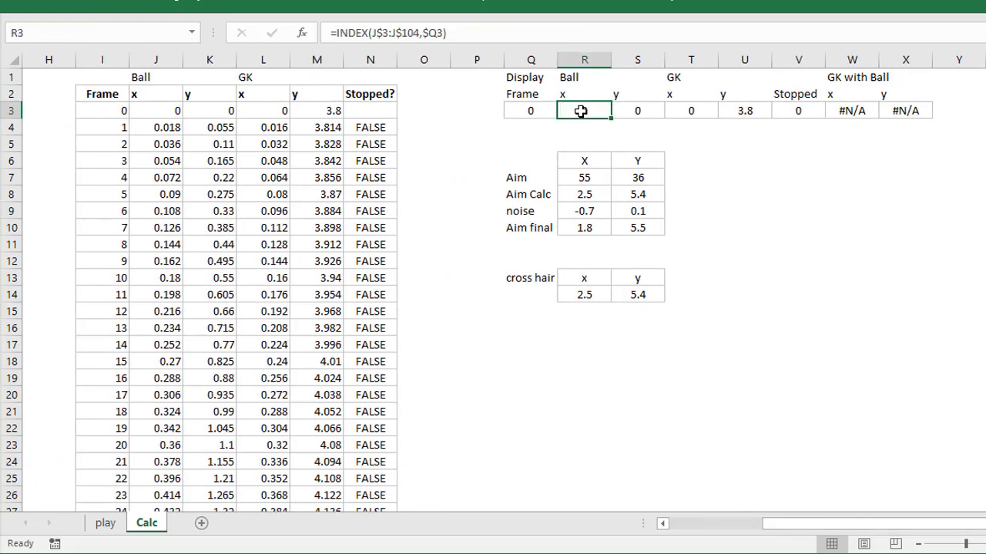
pyautogui.click(640, 107)
pyautogui.click(695, 110)
pyautogui.click(744, 113)
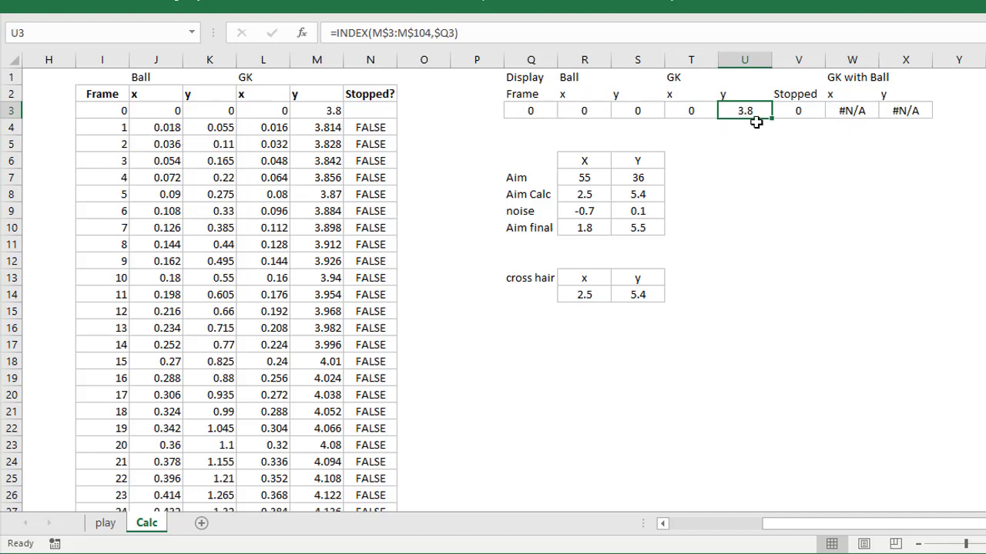
# Compare the goal chart on the play sheet with the display and frame data on the Calc sheet.
pyautogui.click(108, 526)
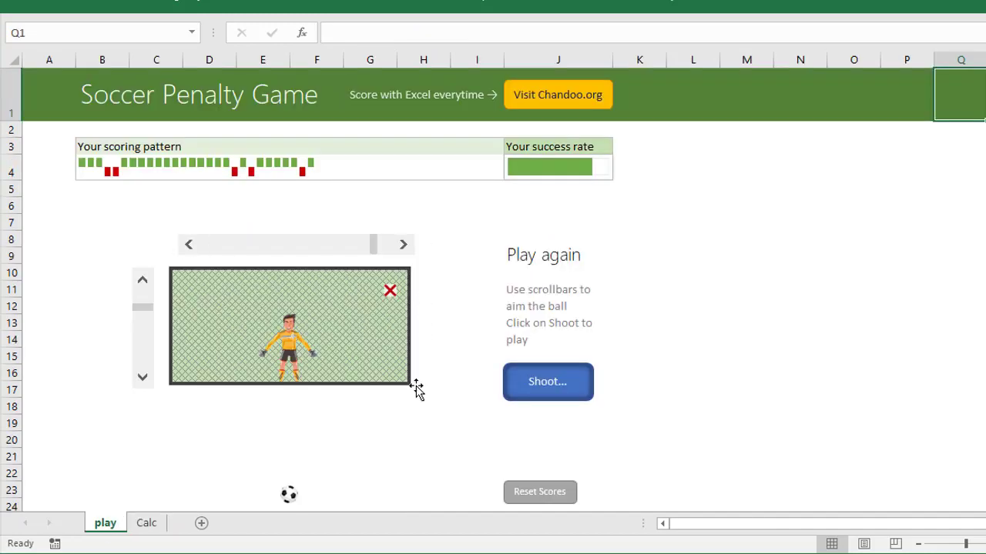
pyautogui.click(148, 527)
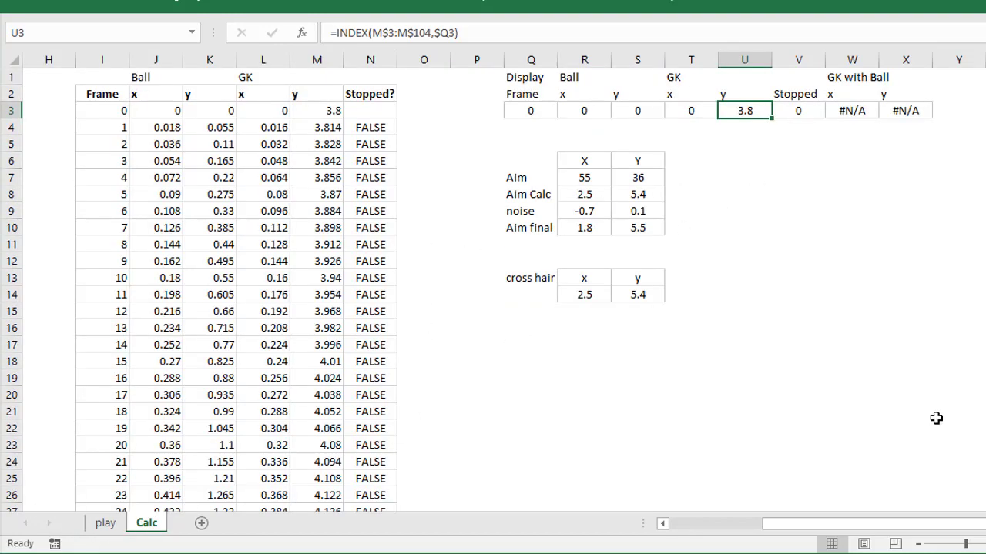
pyautogui.moveTo(891, 528); pyautogui.dragTo(982, 531)
pyautogui.moveTo(797, 531); pyautogui.dragTo(676, 530)
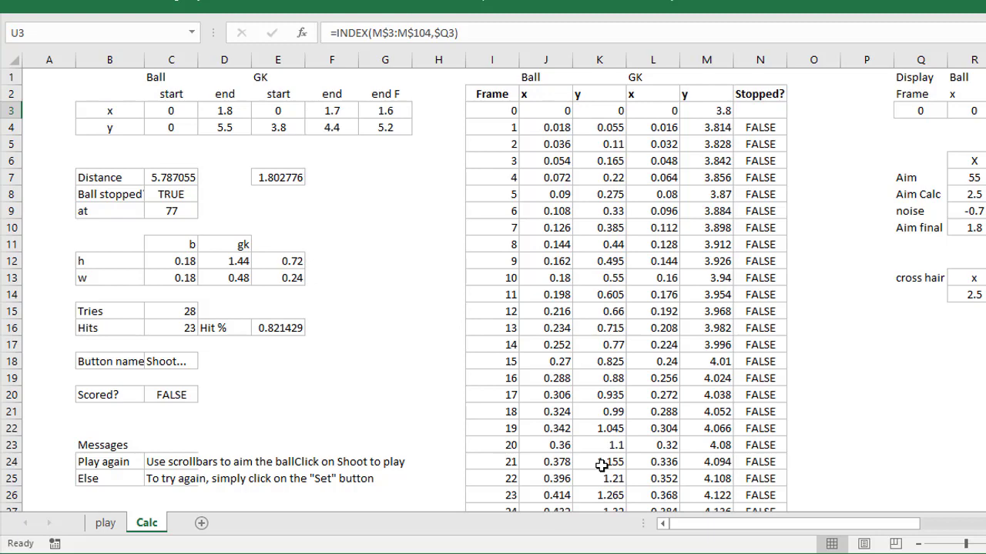
pyautogui.click(103, 527)
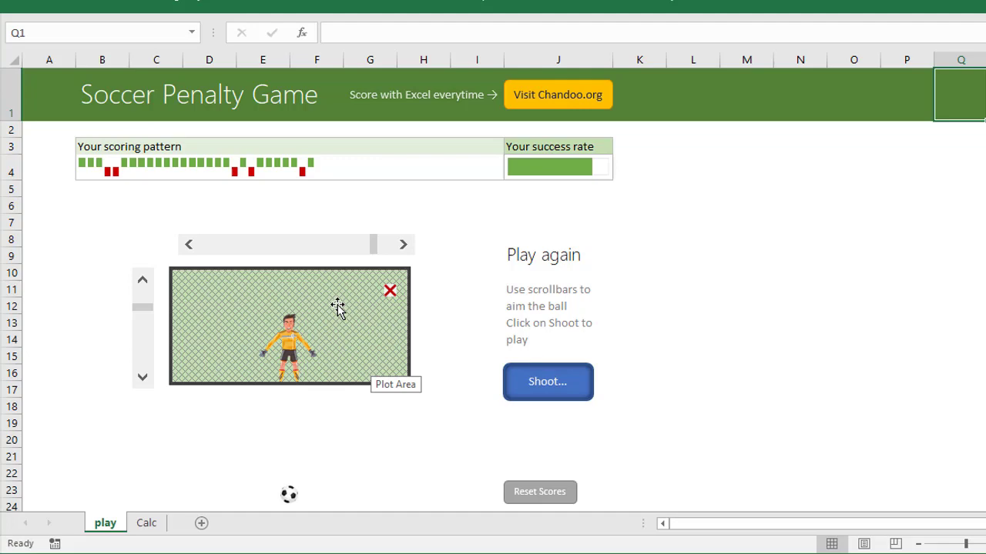
# Inspect the small ball and goalkeeper-with-ball pictures under Images used on Calc, and view the game on the play sheet.
pyautogui.click(146, 524)
pyautogui.scroll(-8, 418, 440)
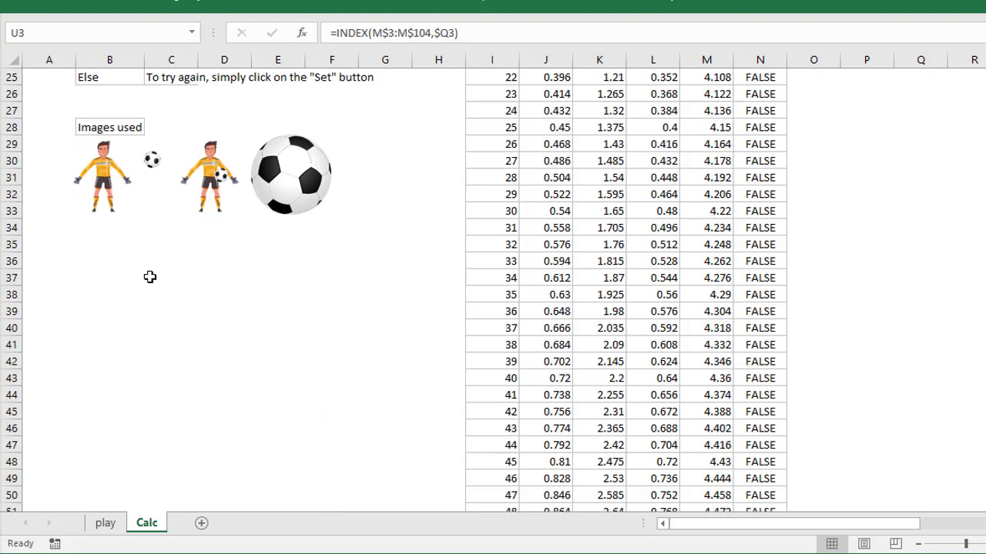
pyautogui.click(137, 176)
pyautogui.click(152, 160)
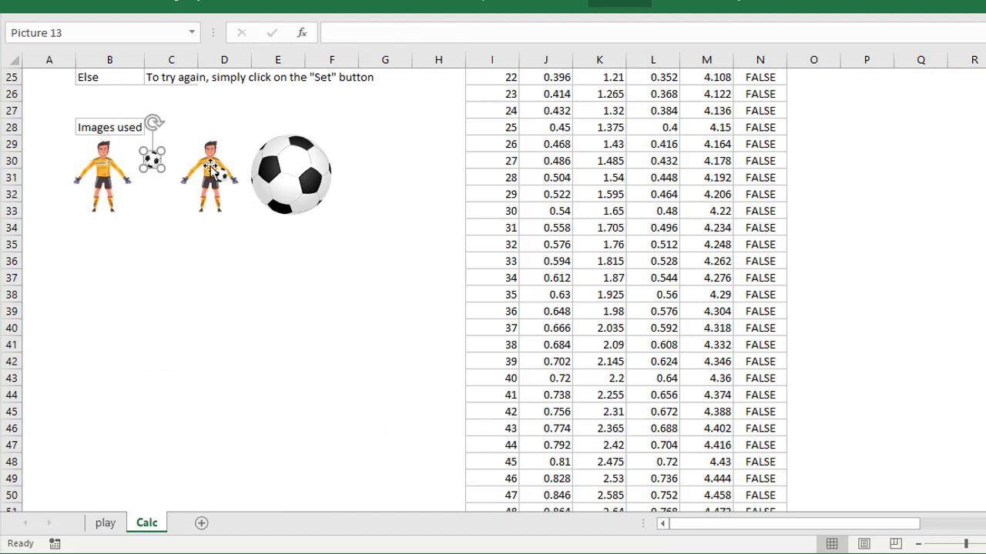
pyautogui.click(209, 171)
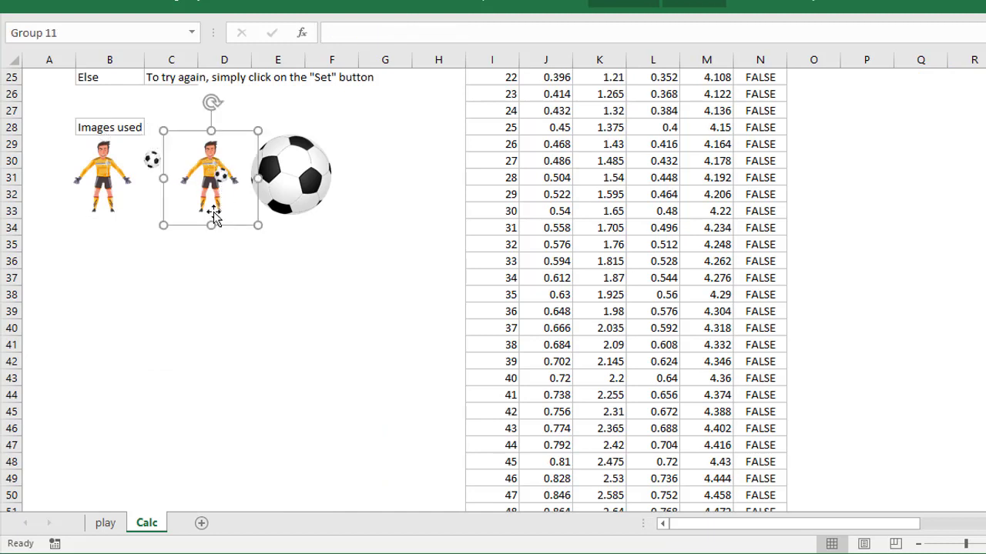
pyautogui.click(116, 525)
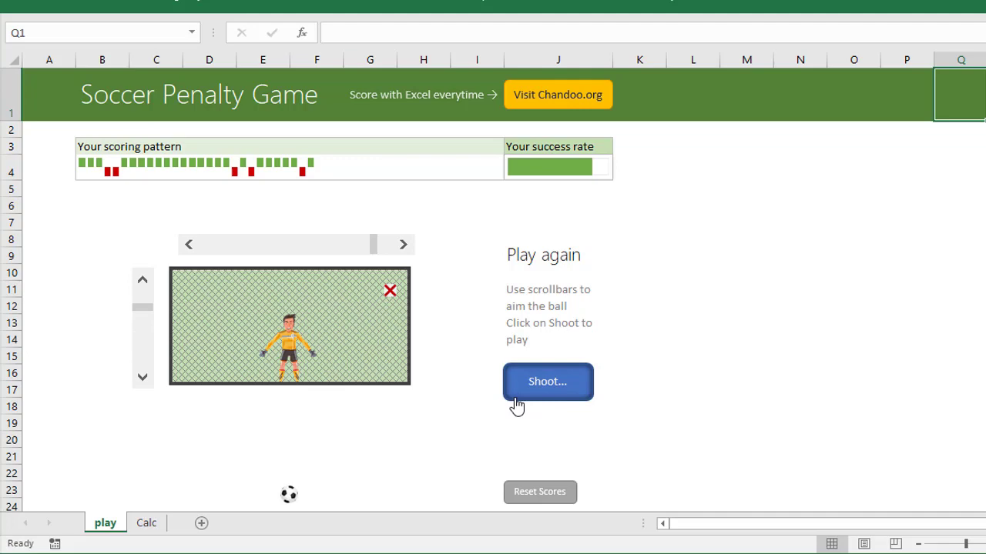
# Examine the Tries cell C15 on the Calc sheet and follow the Scores list down to its last entry in AB31.
pyautogui.click(146, 523)
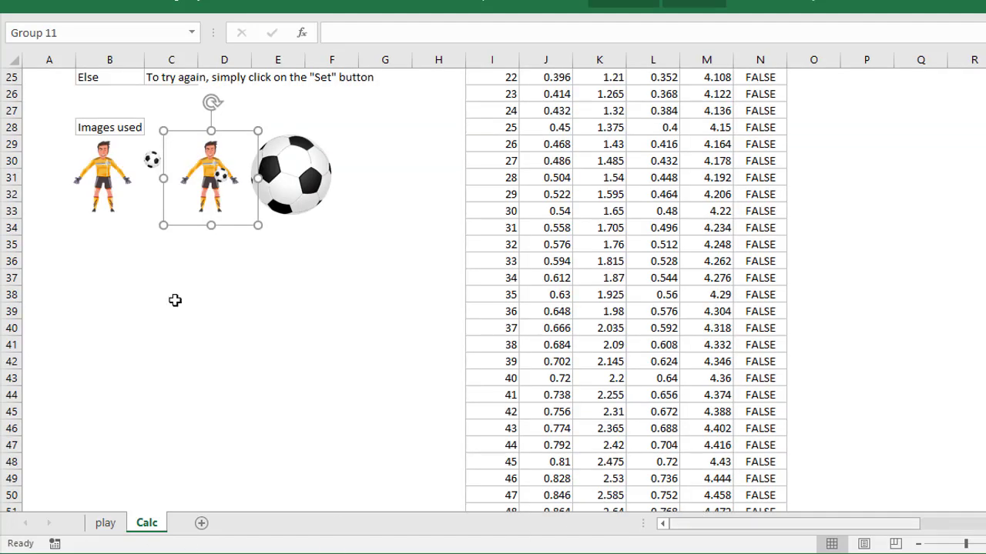
pyautogui.scroll(8, 175, 301)
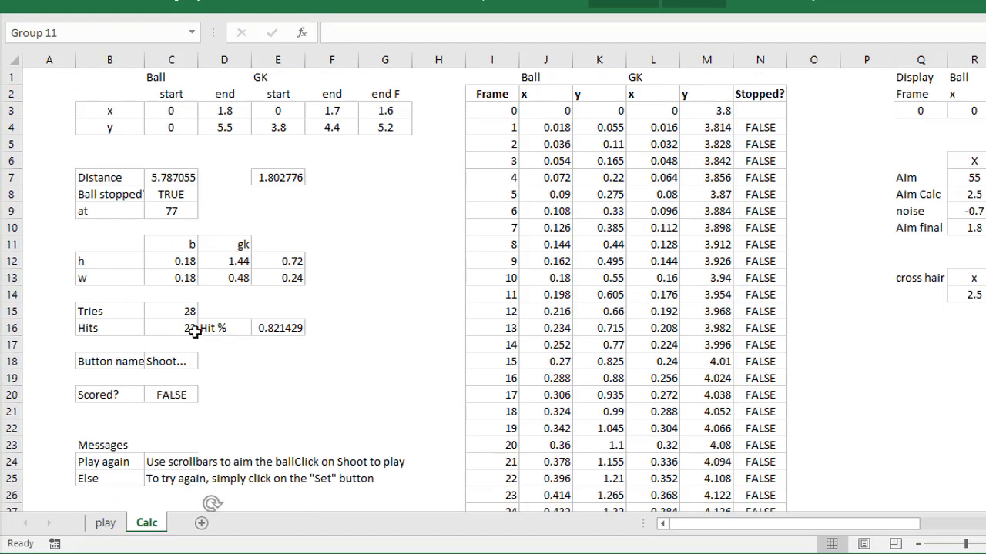
pyautogui.click(177, 314)
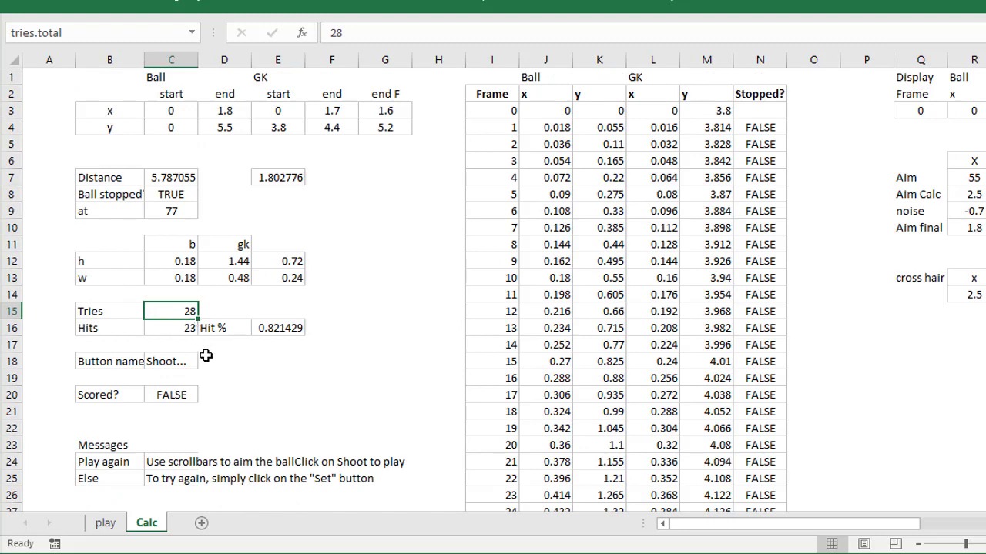
pyautogui.moveTo(819, 524); pyautogui.dragTo(979, 524)
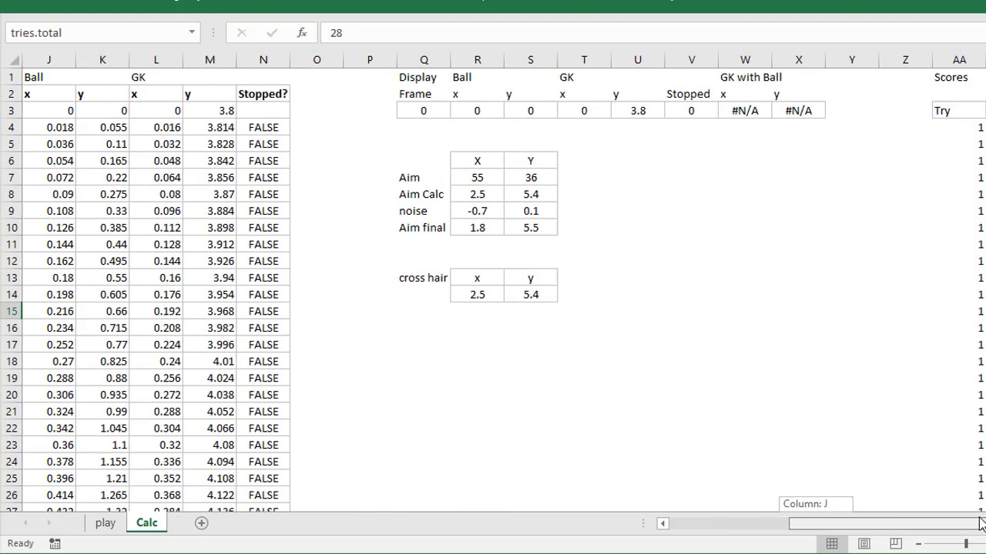
pyautogui.scroll(-6, 978, 326)
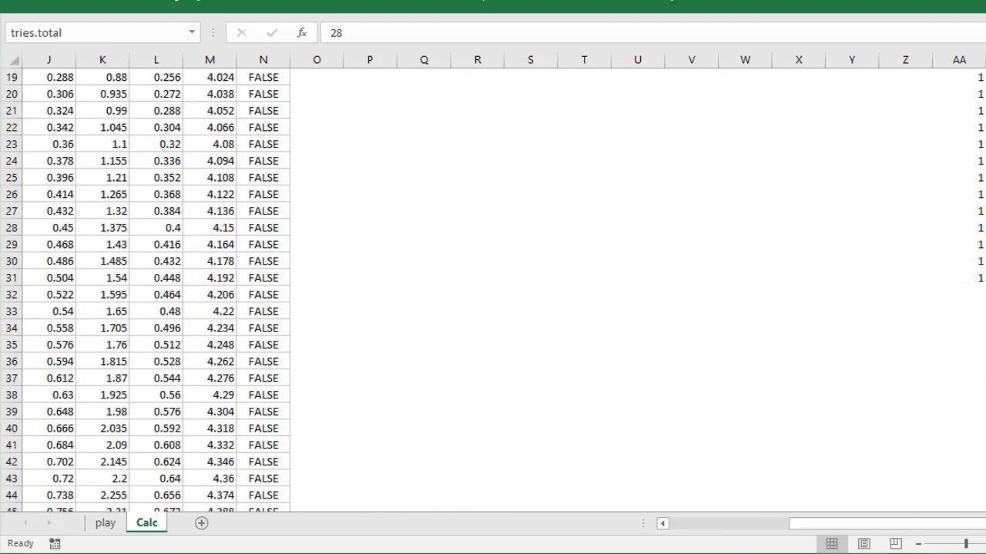
pyautogui.click(977, 277)
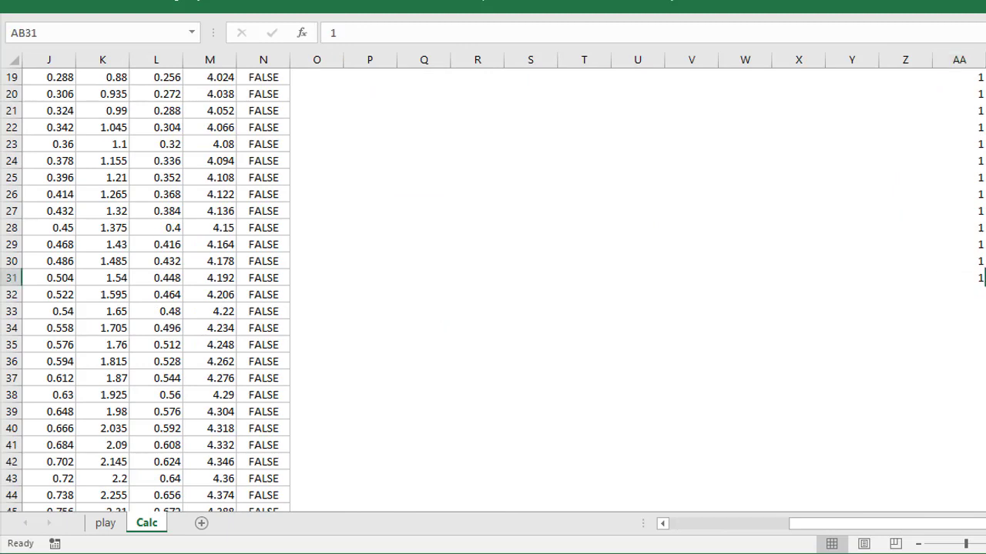
# Examine the scoring pattern in B4 of the play sheet, the Win/Loss sparkline option and the success rate bar.
pyautogui.click(102, 526)
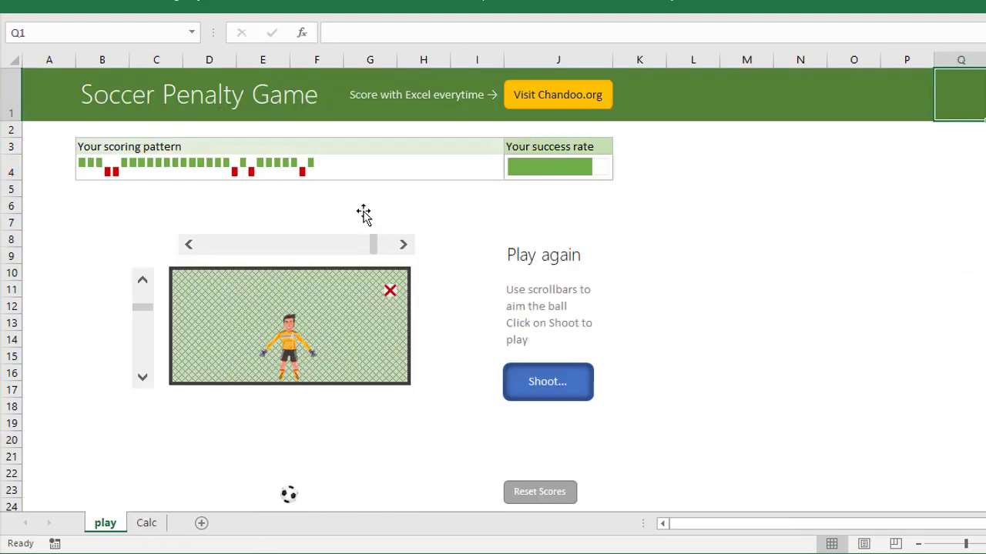
pyautogui.click(85, 165)
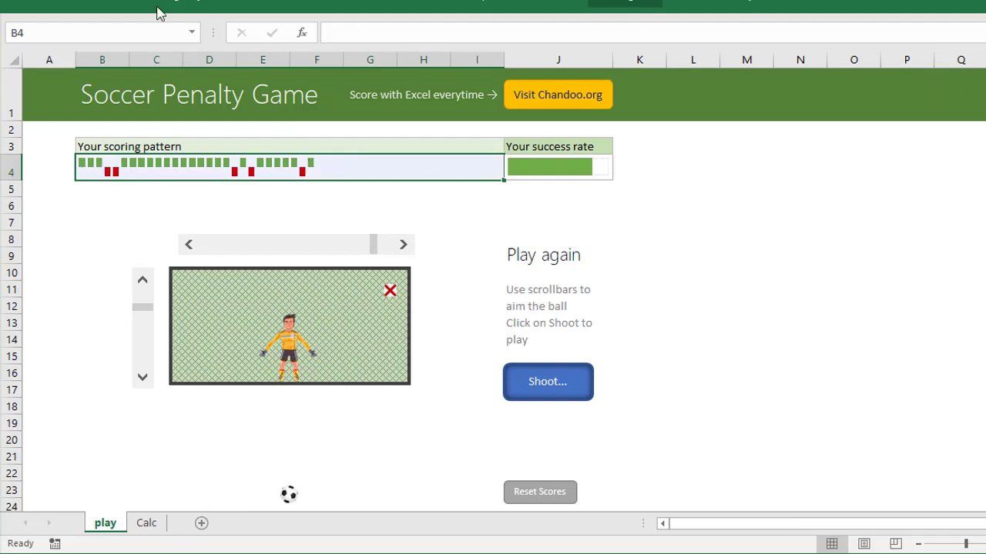
pyautogui.click(125, 4)
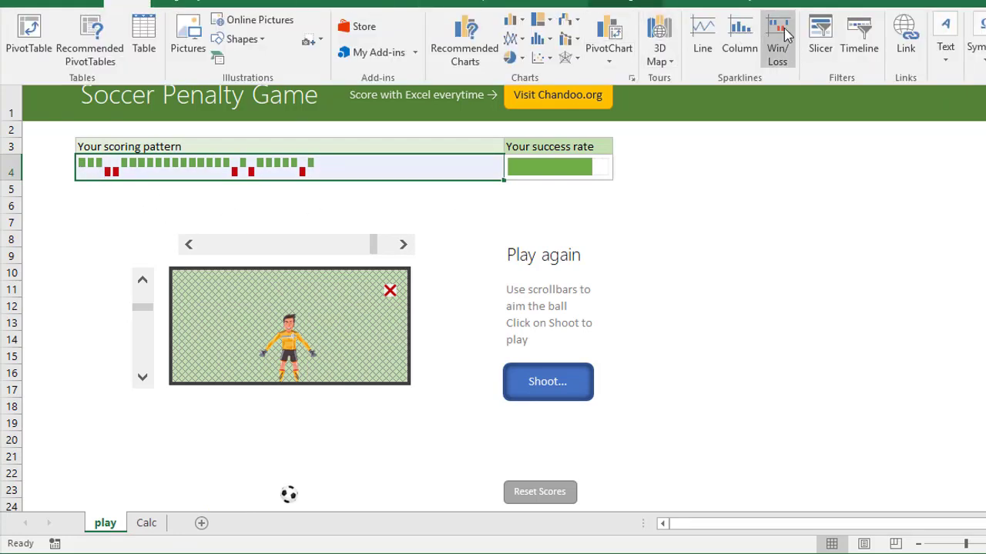
pyautogui.click(825, 263)
pyautogui.click(527, 167)
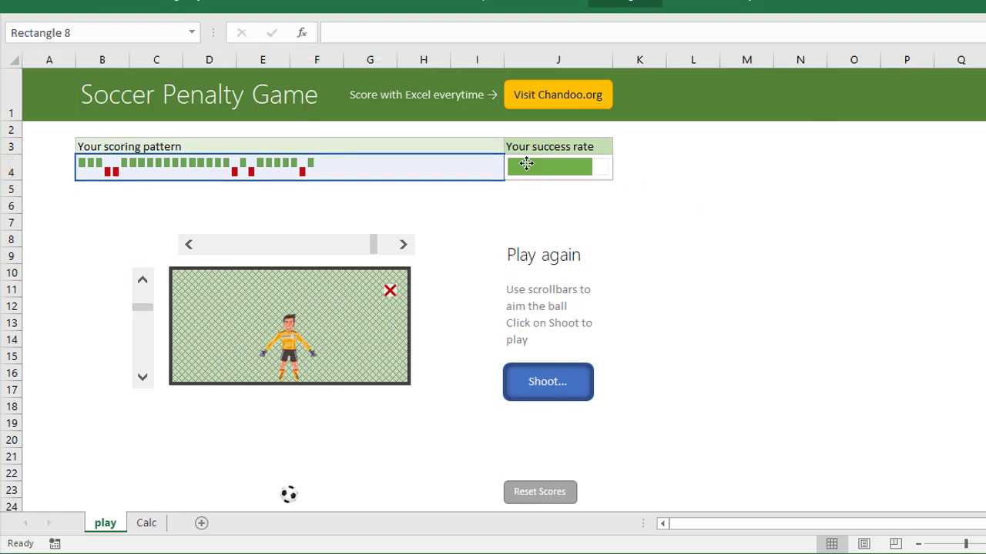
pyautogui.click(678, 188)
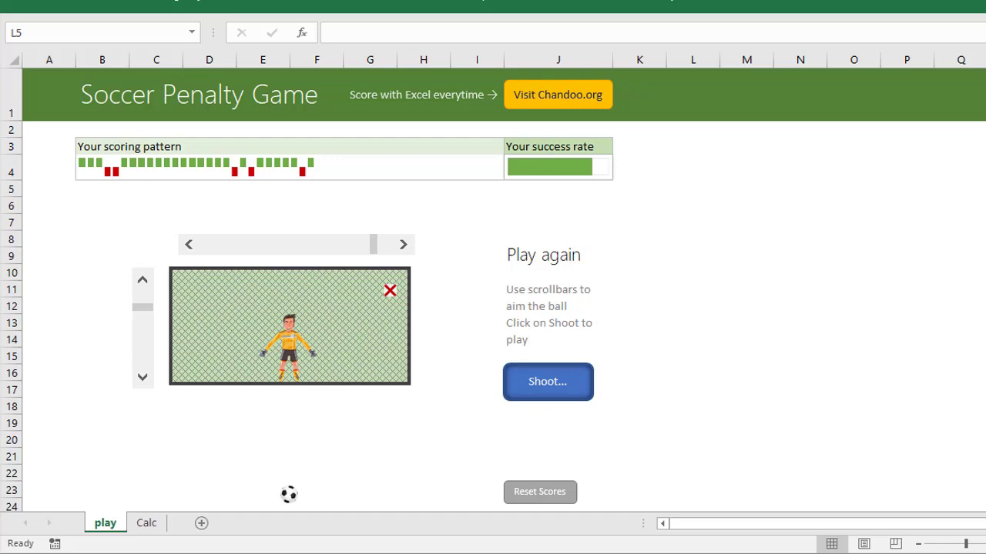
# Skim the animate and resetGame macros in the VBA editor and return to the play sheet.
pyautogui.hotkey('alt', 'F11')
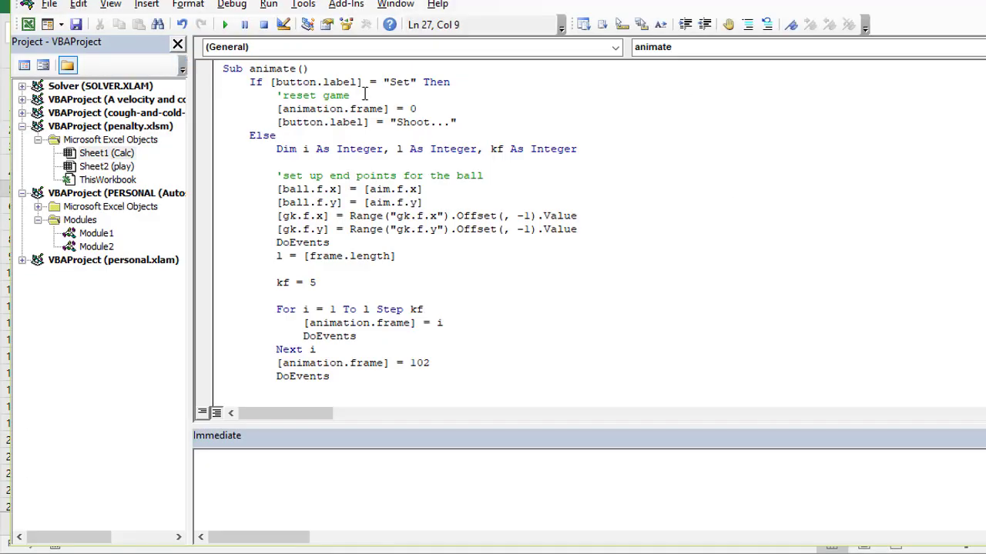
pyautogui.scroll(-5, 530, 283)
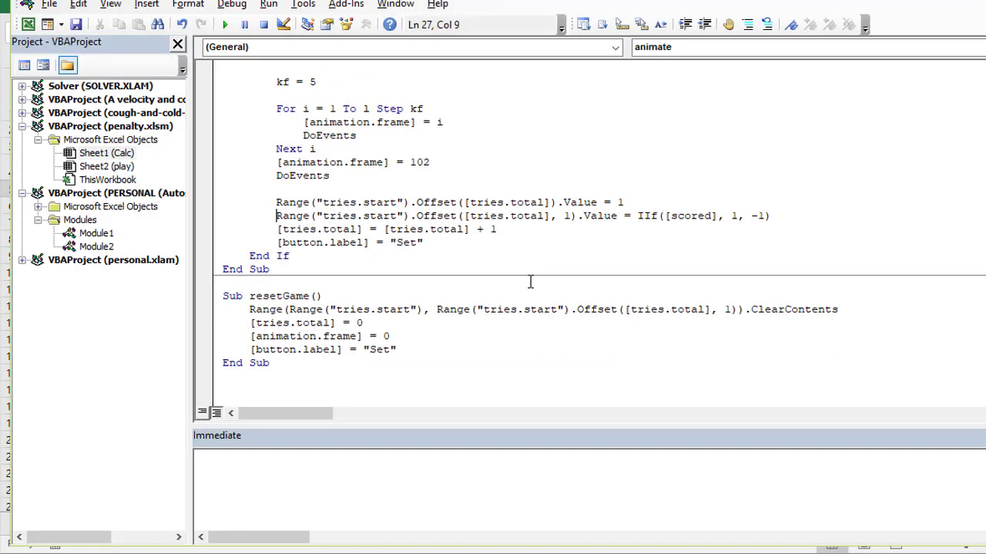
pyautogui.scroll(5, 351, 343)
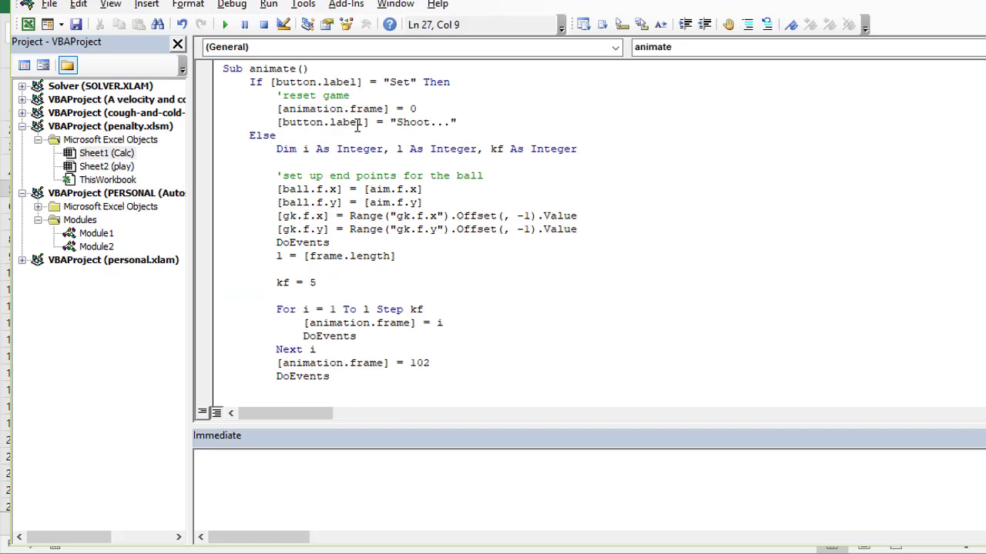
pyautogui.hotkey('alt', 'F11')
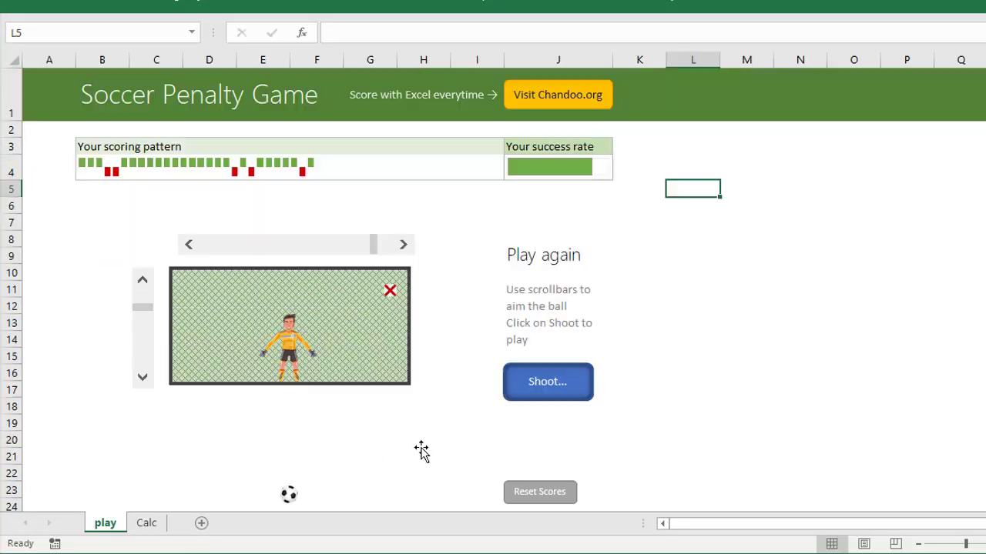
# Take a penalty shot at the existing aim and set the ball for another try.
pyautogui.click(581, 385)
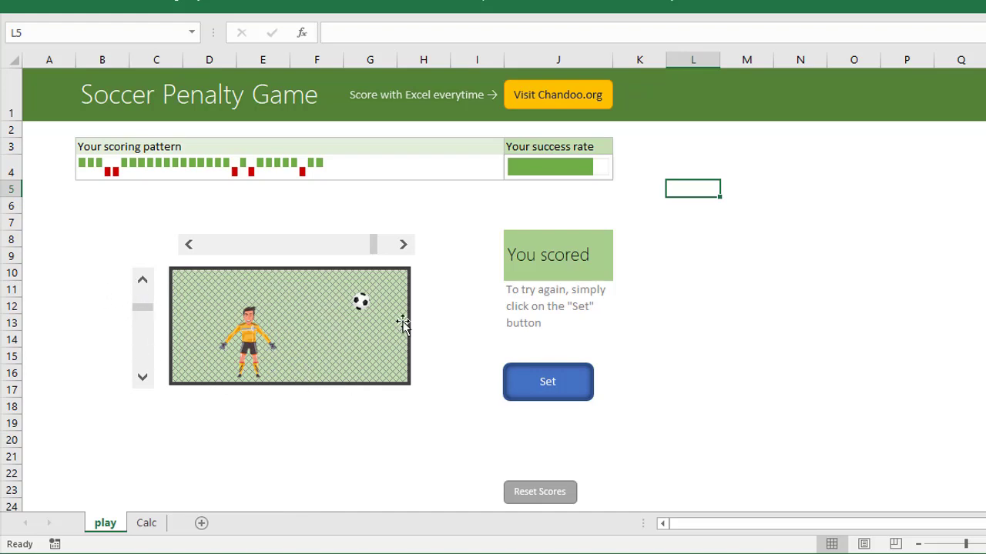
pyautogui.click(558, 393)
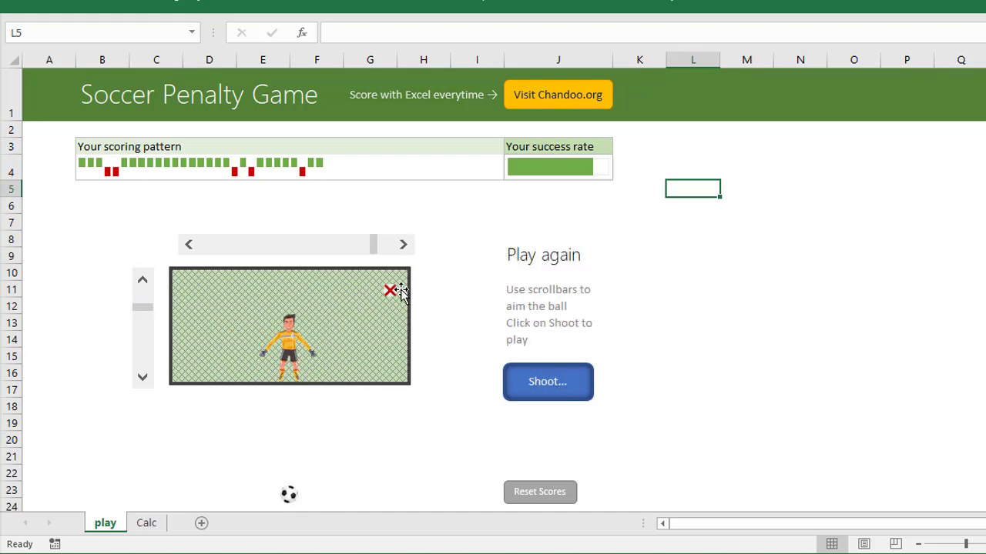
# Move the aim marker onto the middle of the goalkeeper's body and shoot the ball.
pyautogui.click(380, 245)
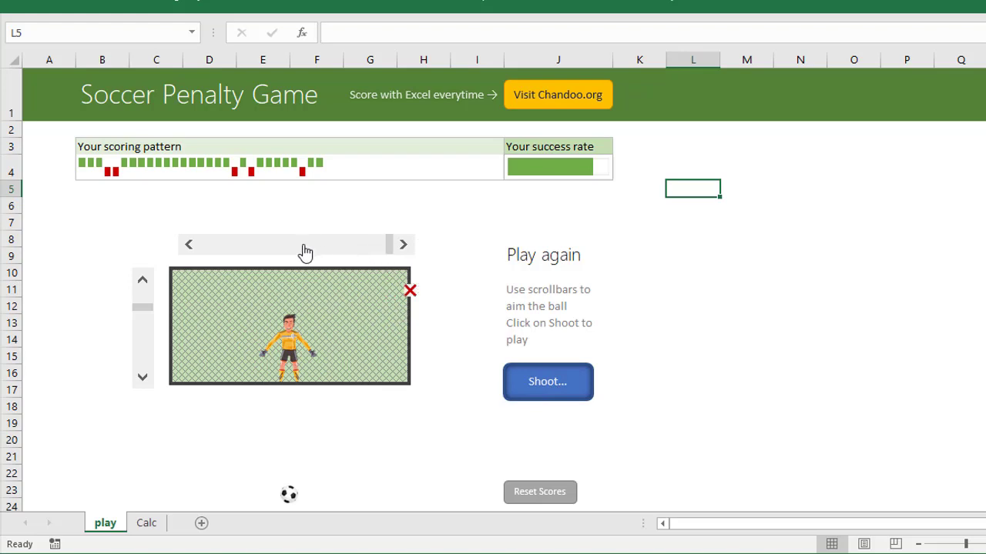
pyautogui.moveTo(391, 248); pyautogui.dragTo(286, 253)
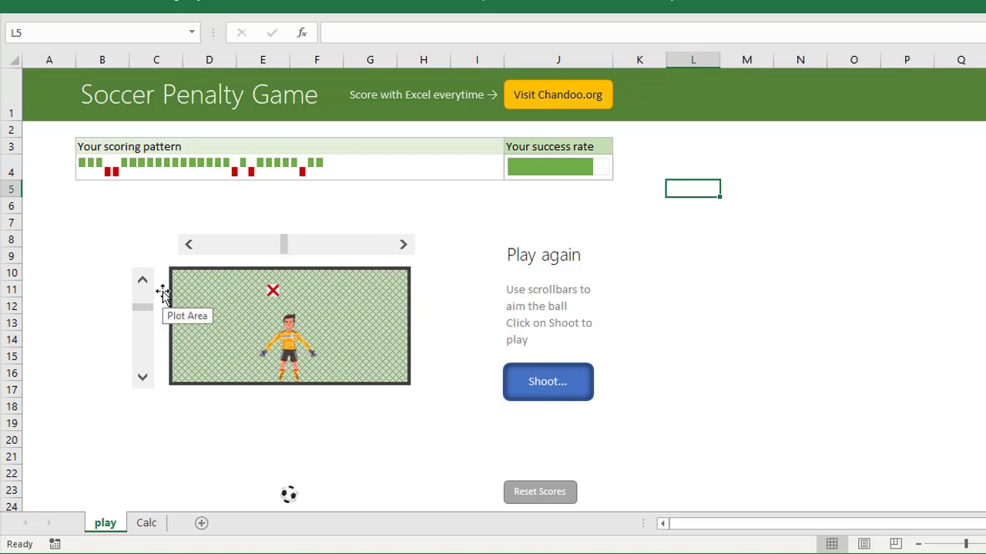
pyautogui.moveTo(145, 310); pyautogui.dragTo(147, 357)
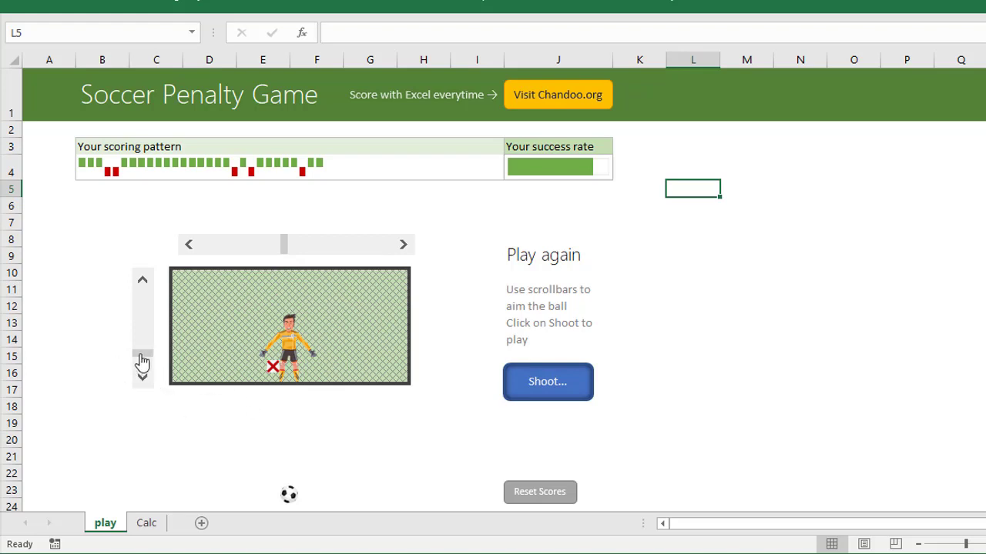
pyautogui.moveTo(143, 362); pyautogui.dragTo(143, 350)
pyautogui.click(405, 244)
pyautogui.click(405, 245)
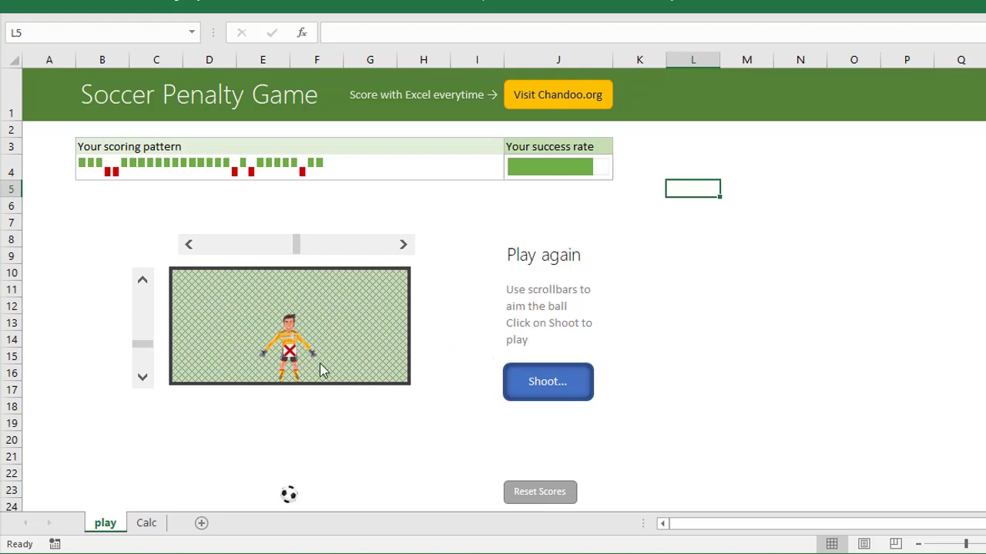
pyautogui.click(551, 397)
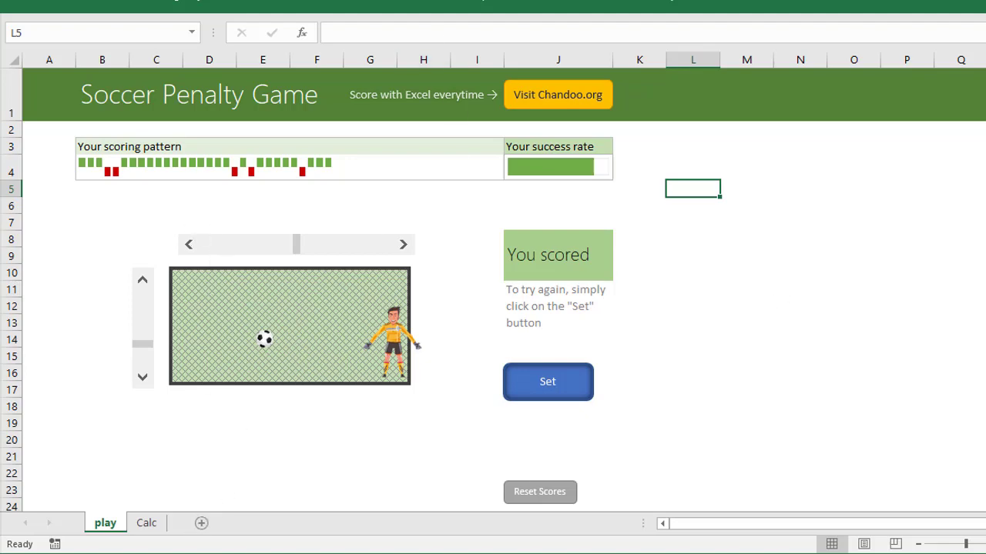
# Read through the animate macro's end points, frame loop and score recording lines, and the resetGame macro.
pyautogui.hotkey('alt', 'F11')
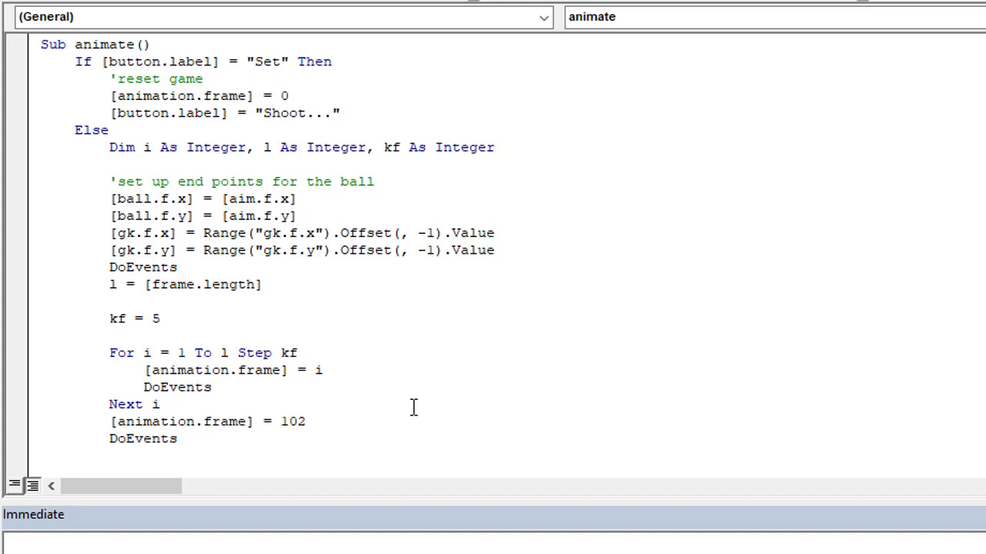
pyautogui.scroll(-3, 300, 460)
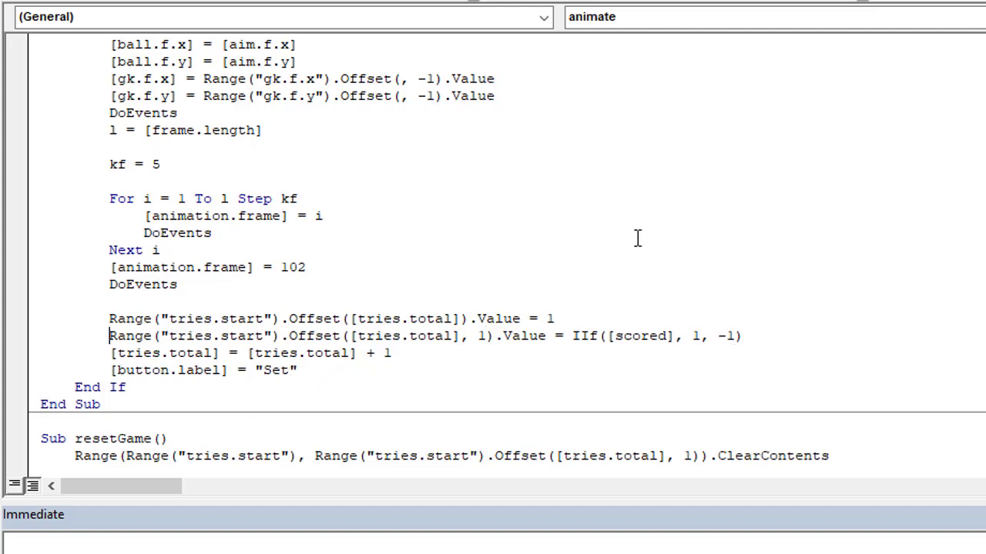
pyautogui.scroll(1, 638, 238)
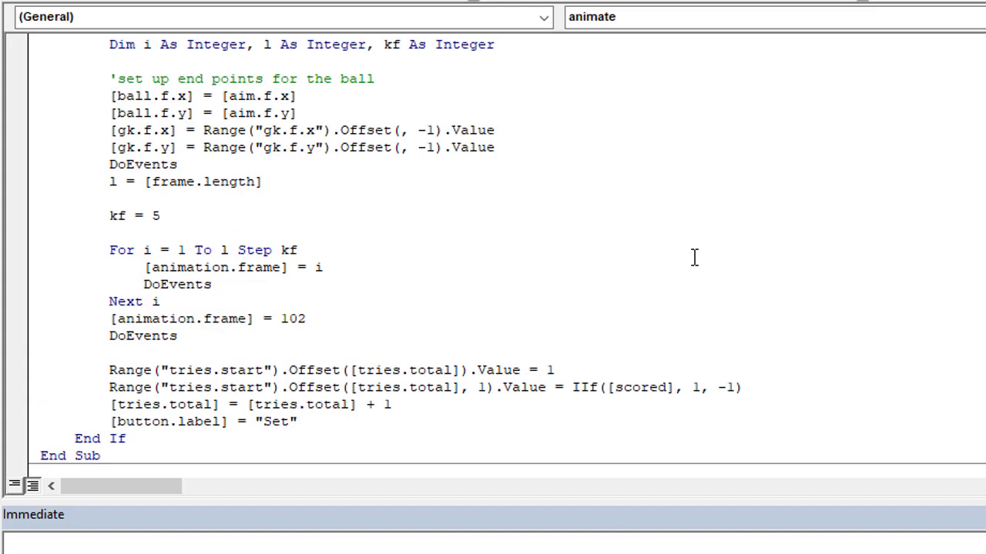
pyautogui.scroll(-3, 686, 262)
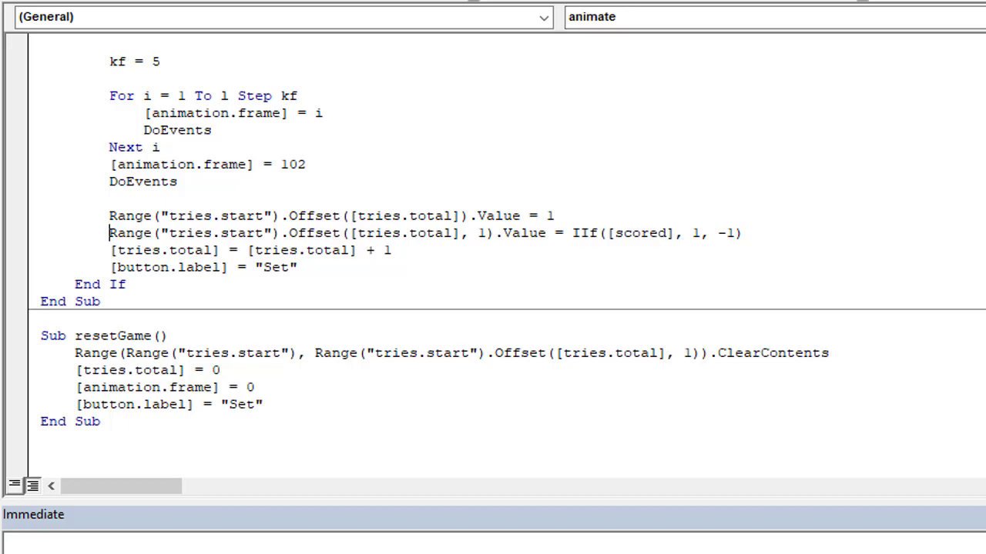
pyautogui.scroll(5, 374, 401)
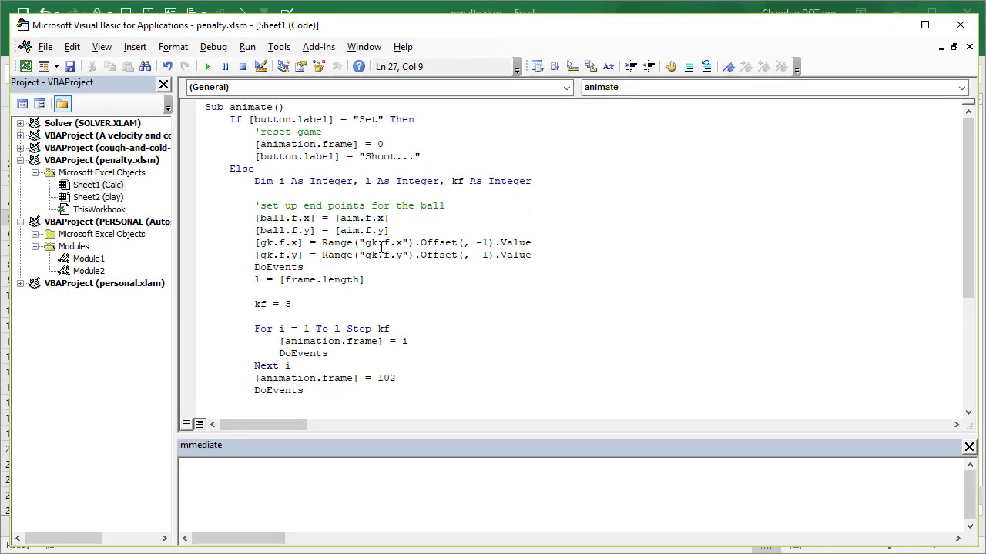
pyautogui.scroll(-4, 393, 298)
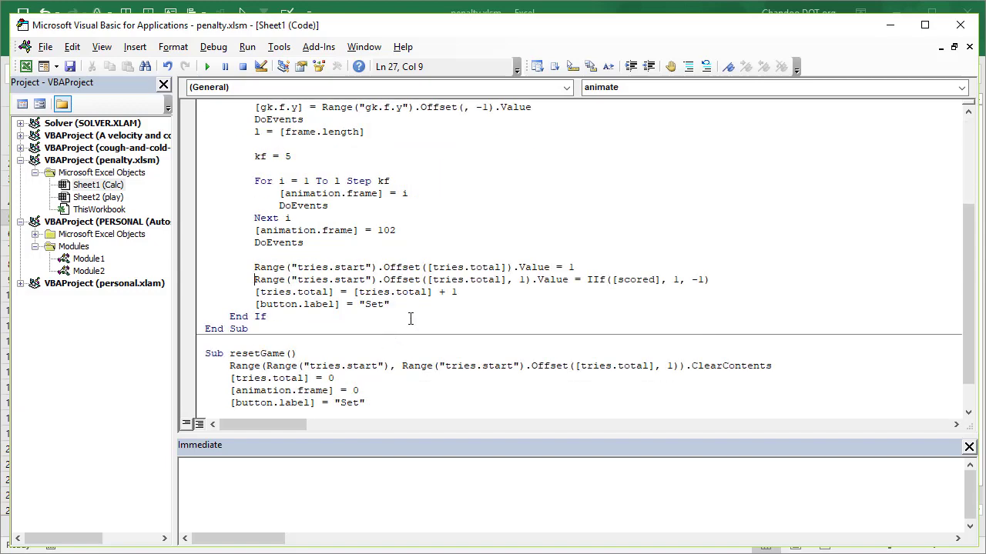
# Minimize the VBA editor and inspect the extent of the goal chart on the play sheet.
pyautogui.click(890, 25)
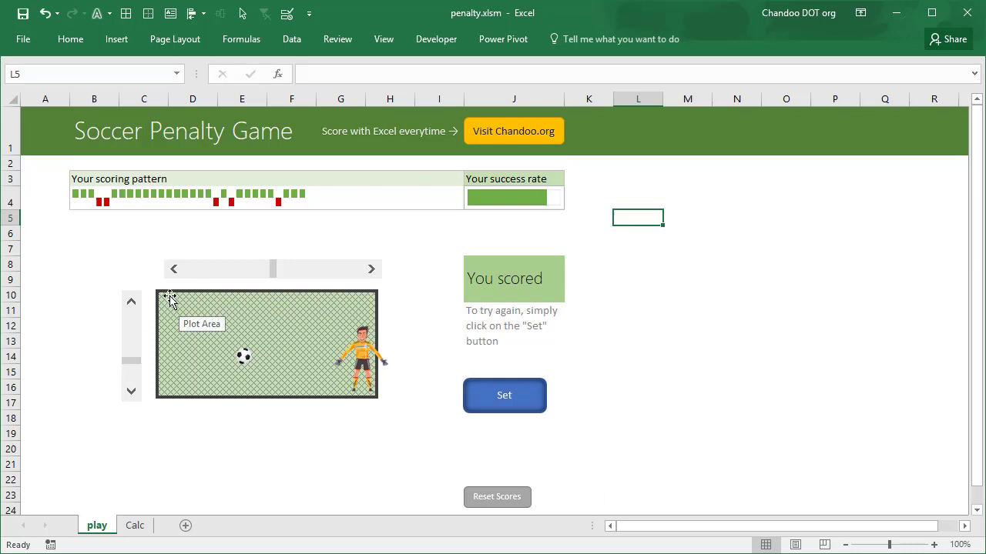
pyautogui.click(402, 330)
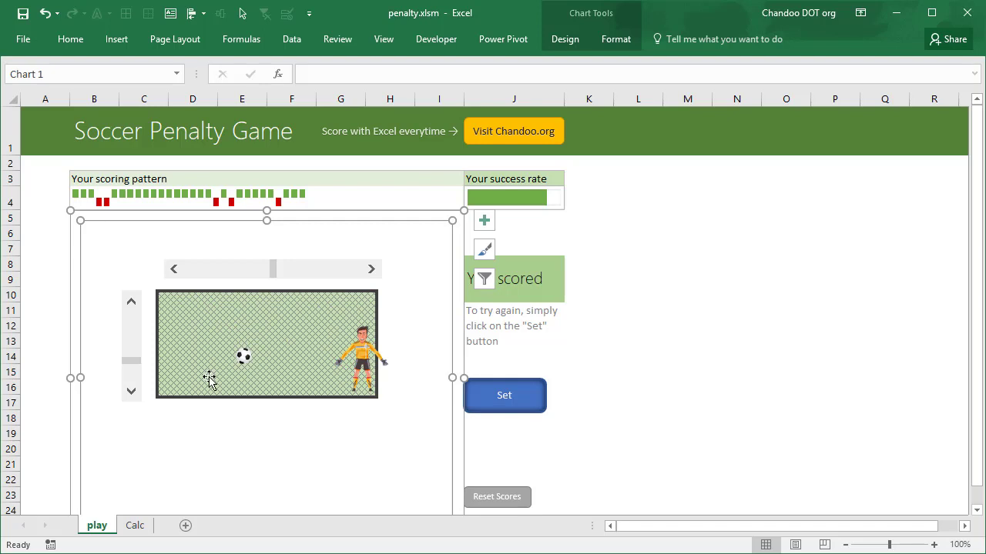
pyautogui.click(693, 267)
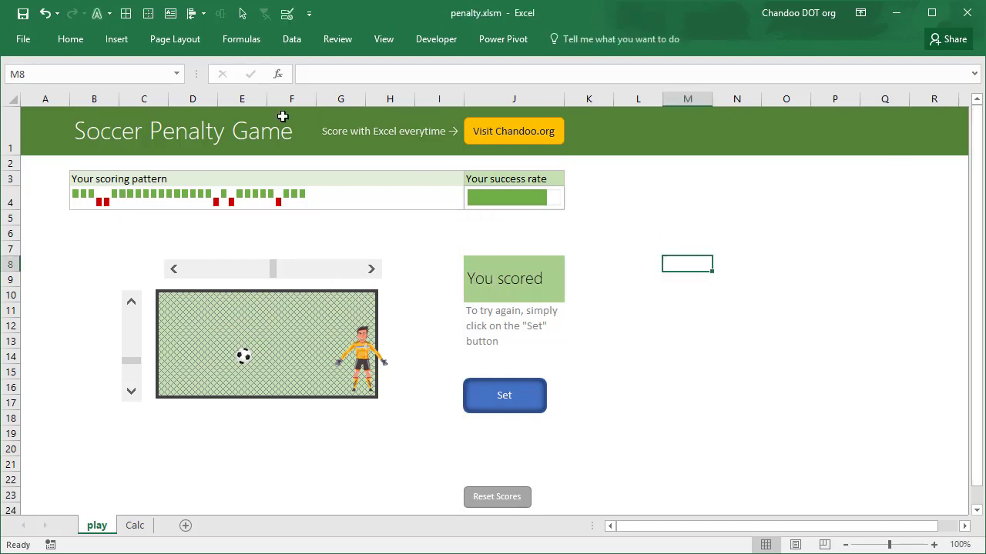
# Draw a rectangle shape on the play sheet spanning about columns M to P and rows 6 to 9.
pyautogui.click(117, 40)
pyautogui.click(212, 80)
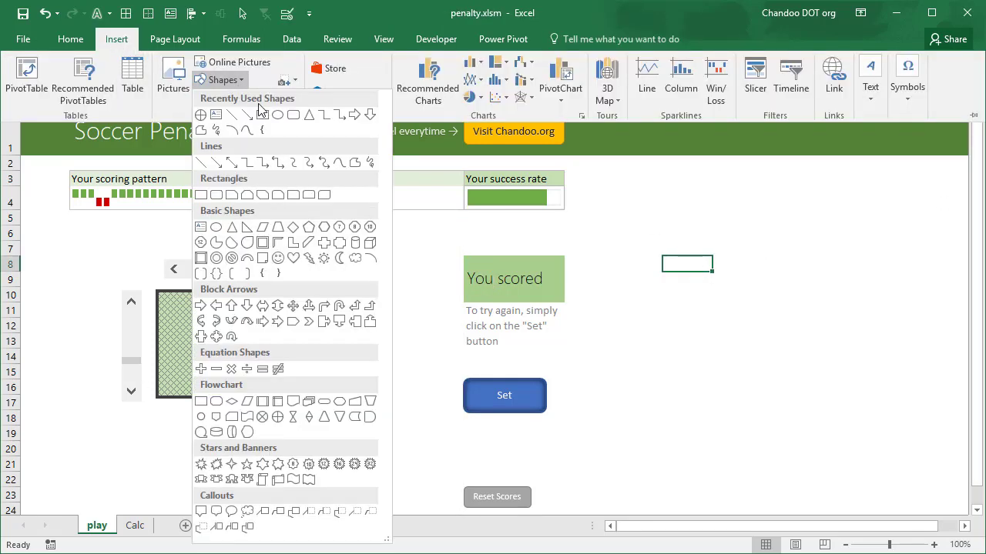
pyautogui.click(266, 115)
pyautogui.moveTo(688, 225); pyautogui.dragTo(843, 289)
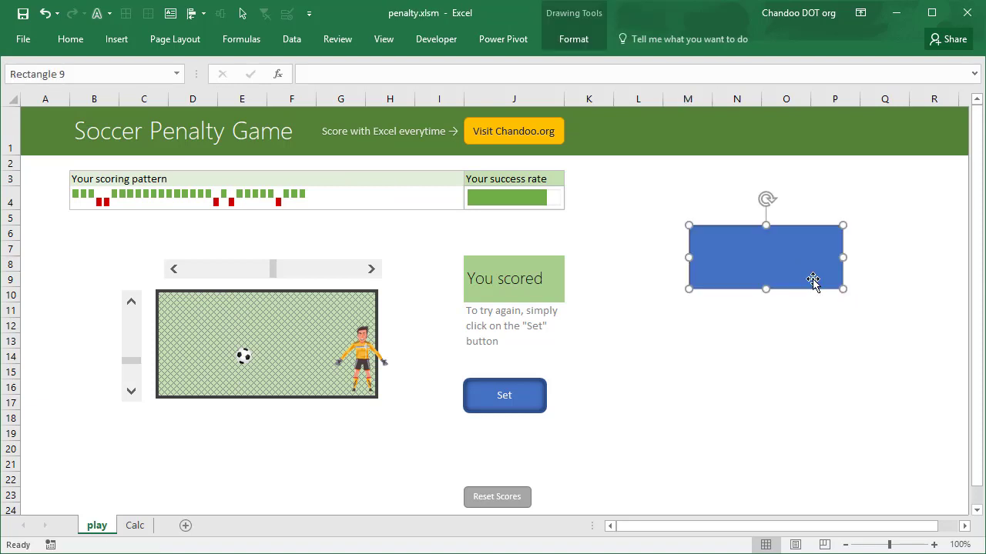
# Give the new rectangle a pattern fill with the outlined diamond net pattern.
pyautogui.hotkey('ctrl', '1')
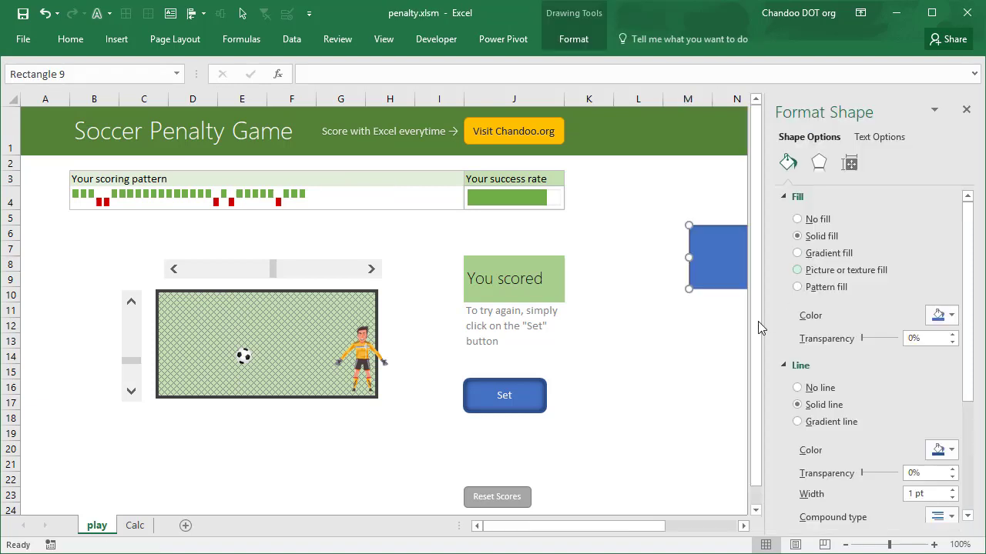
pyautogui.moveTo(652, 530); pyautogui.dragTo(740, 530)
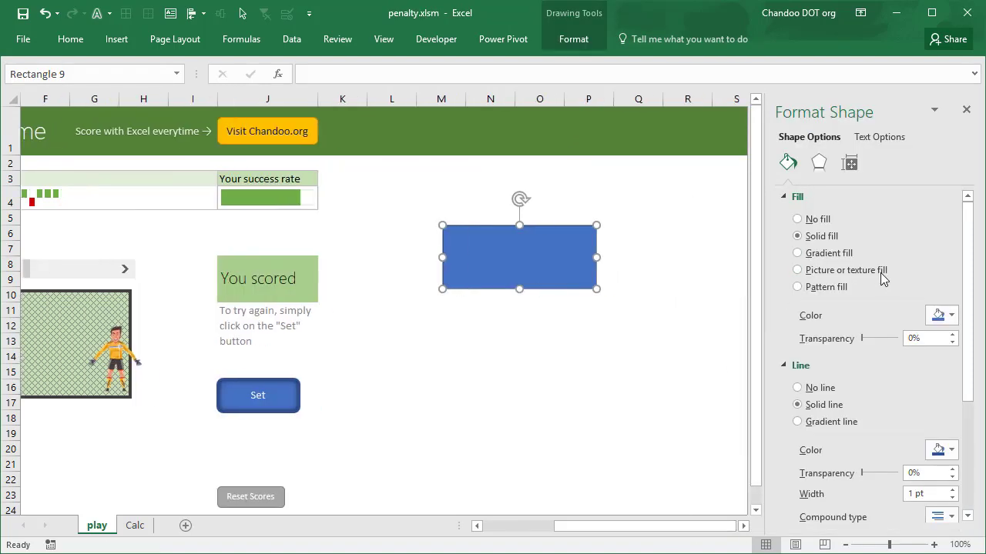
pyautogui.click(813, 288)
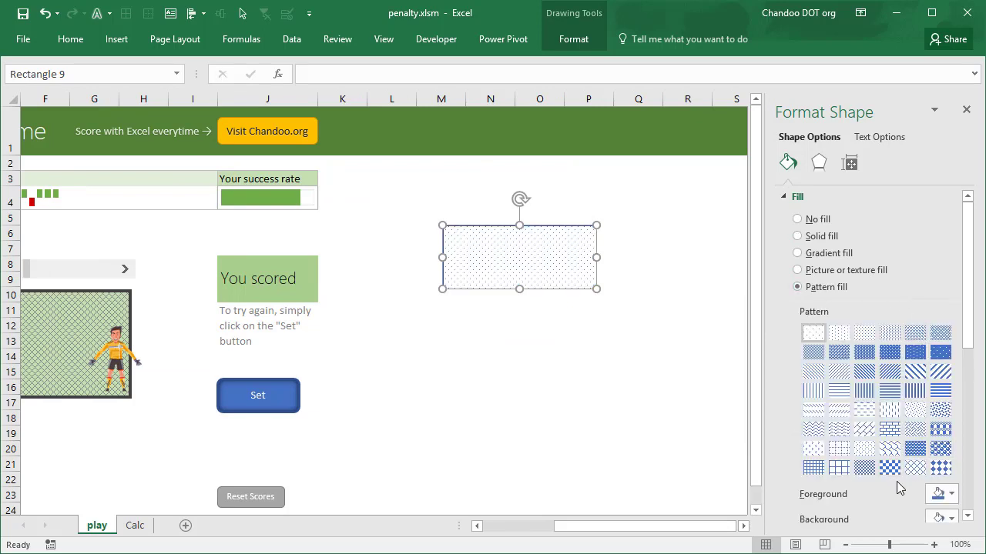
pyautogui.click(916, 467)
# Set the rectangle's pattern foreground to green and its background to a light color.
pyautogui.click(946, 494)
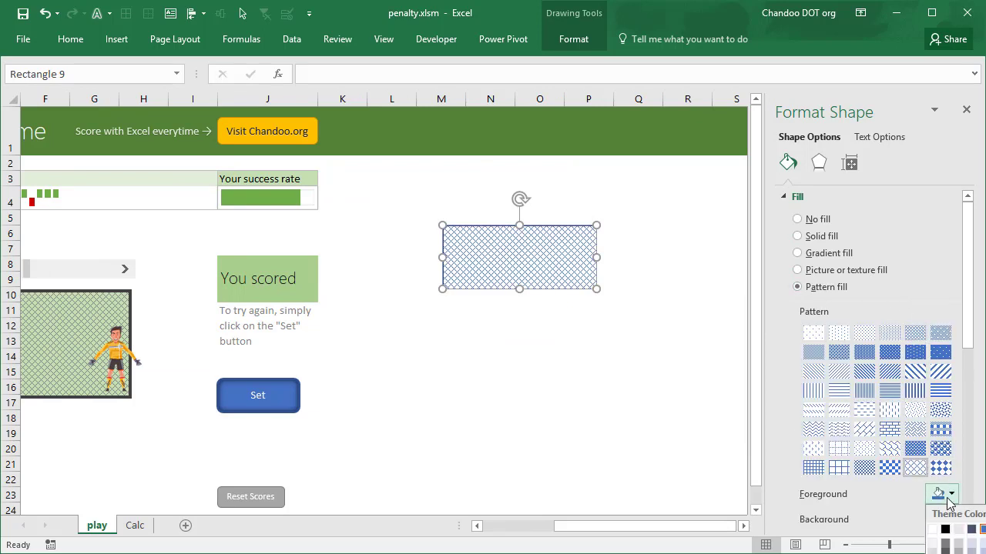
pyautogui.click(983, 539)
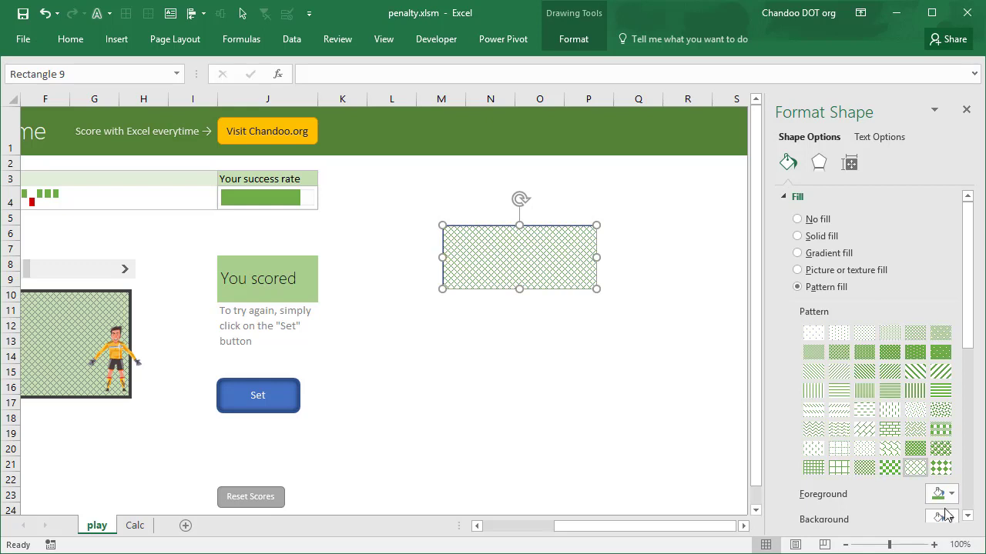
pyautogui.click(946, 519)
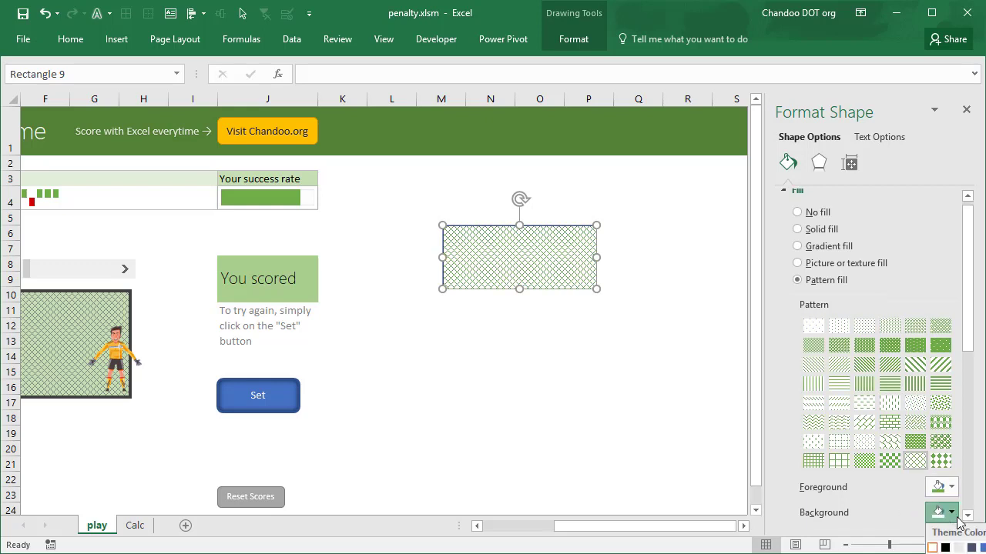
pyautogui.click(955, 550)
pyautogui.click(555, 358)
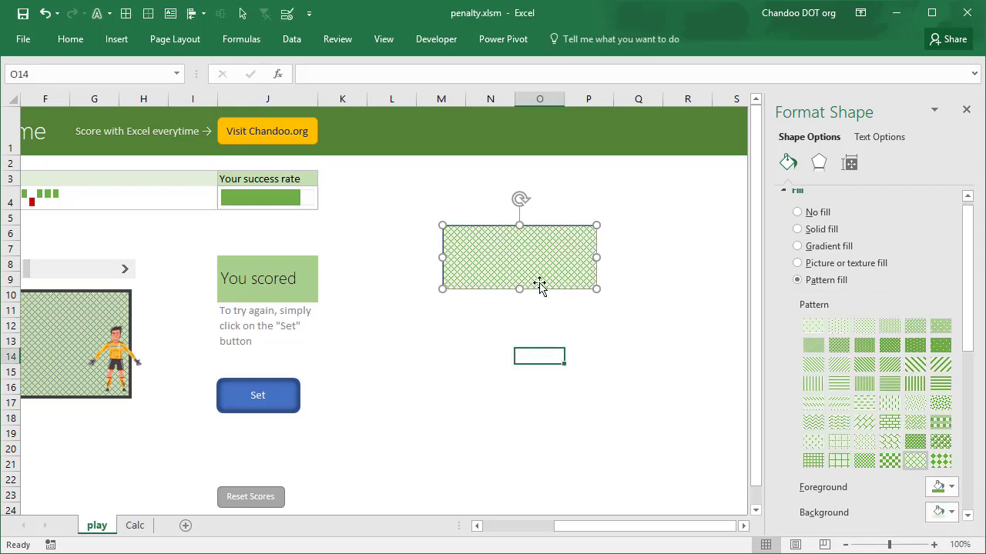
# Give the net-patterned rectangle a solid dark blue outline with a width of 2.75 pt.
pyautogui.click(543, 285)
pyautogui.scroll(-5, 955, 484)
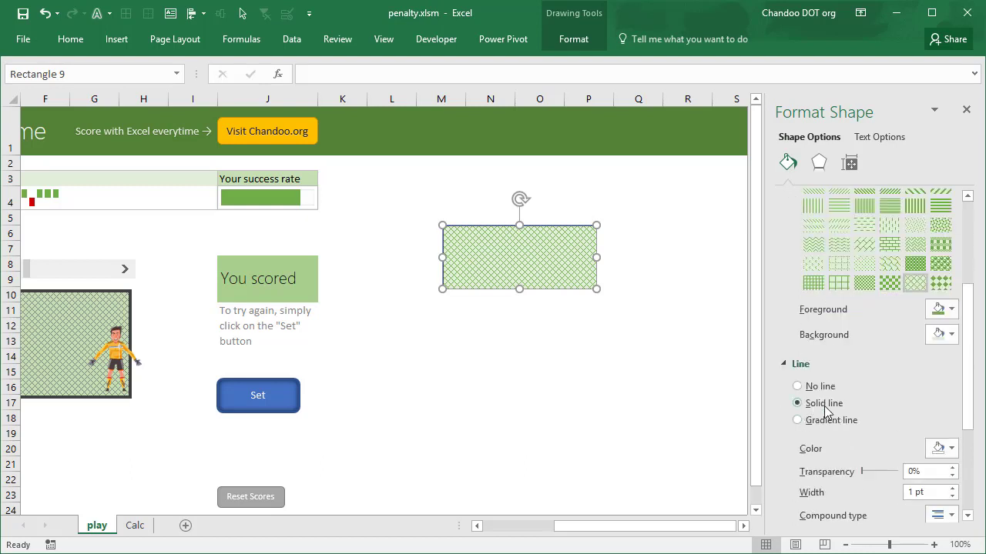
pyautogui.click(950, 448)
pyautogui.click(955, 503)
pyautogui.click(953, 489)
pyautogui.click(952, 490)
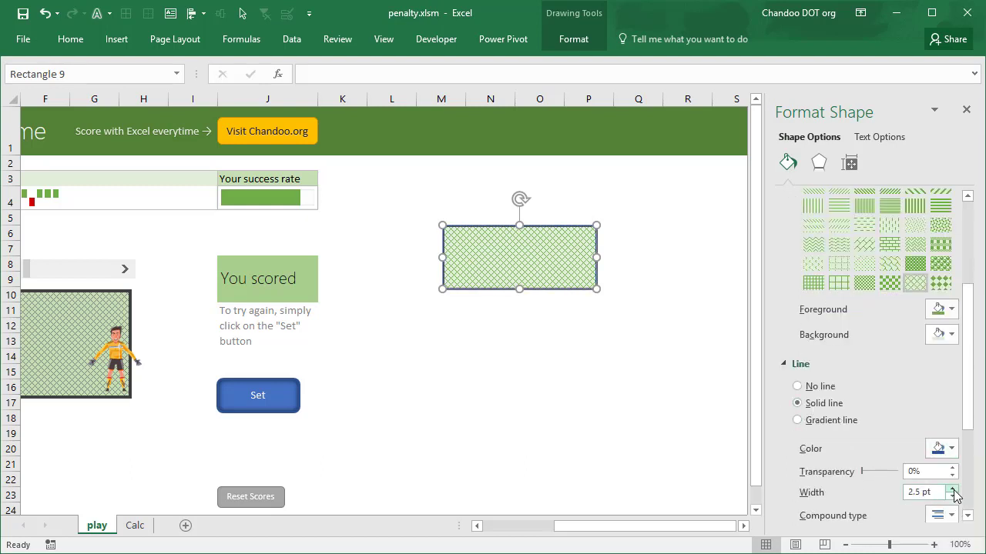
pyautogui.click(539, 388)
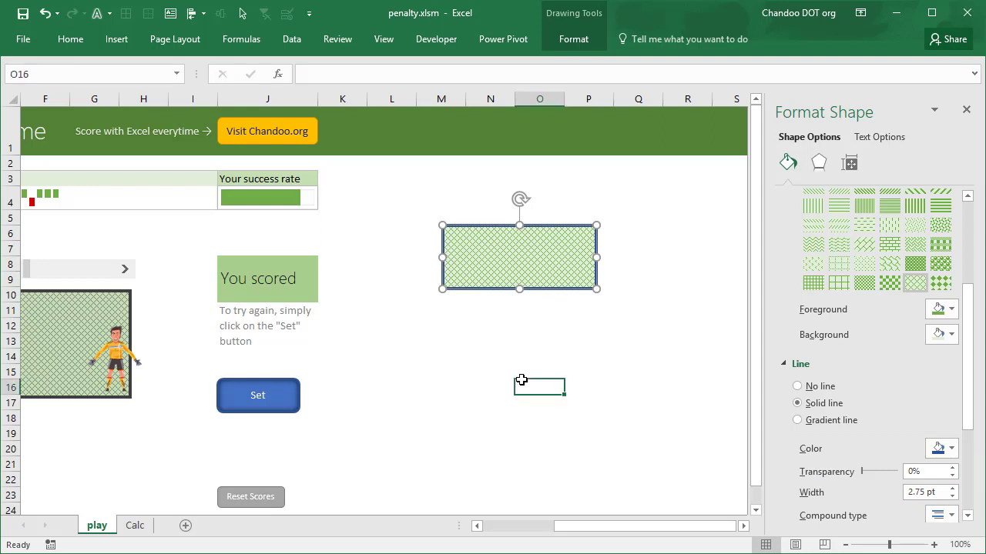
# Delete the sample net rectangle and close the shape formatting options, returning to the game area.
pyautogui.click(574, 268)
pyautogui.press('Delete')
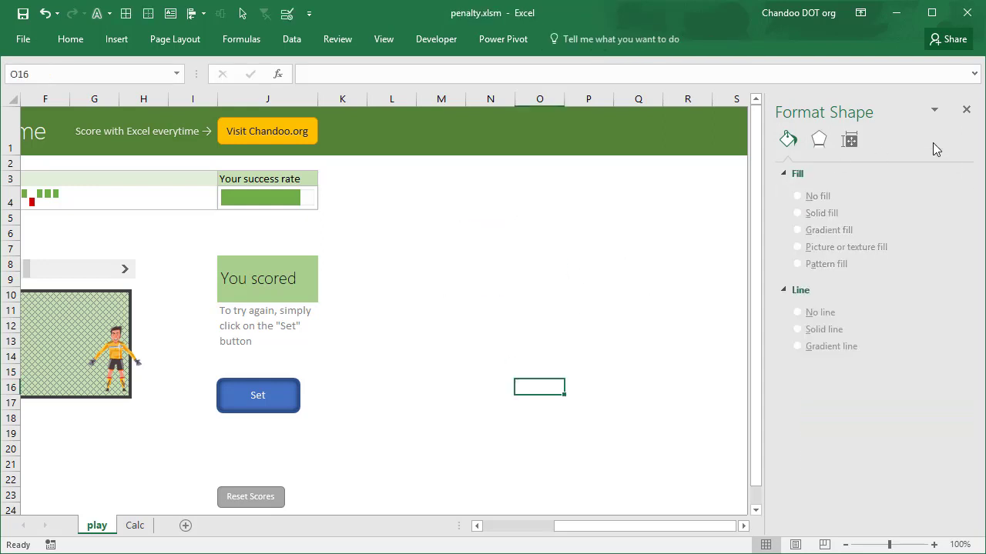
pyautogui.click(966, 109)
pyautogui.click(665, 530)
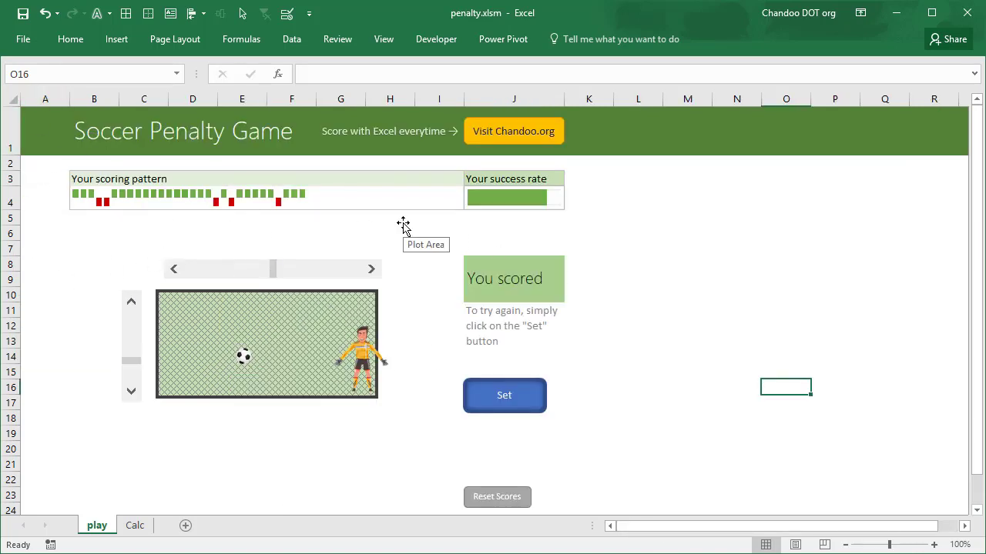
# Adjust the horizontal scroll bar above the goal so its ends line up with the goal's side edges.
pyautogui.rightClick(199, 271)
pyautogui.press('Escape')
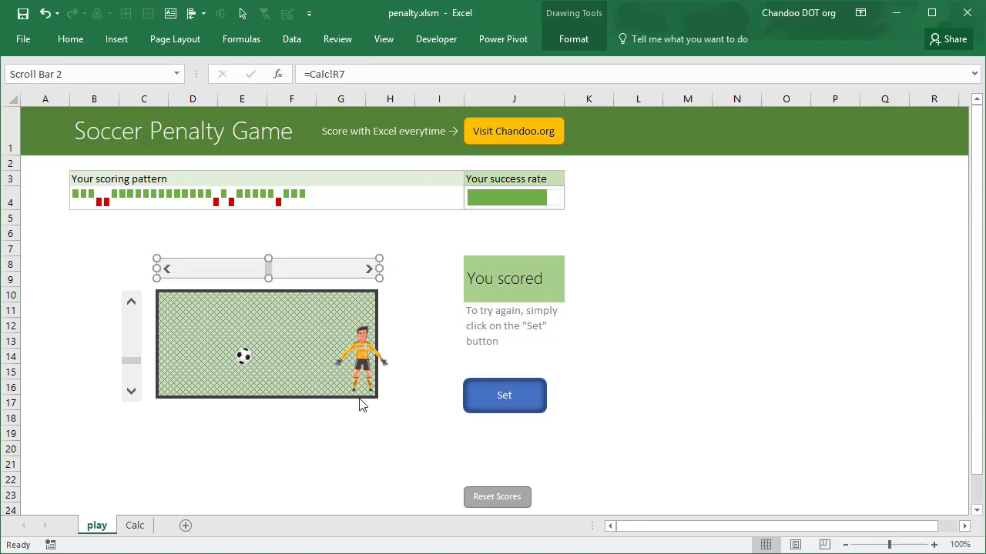
pyautogui.moveTo(365, 342)
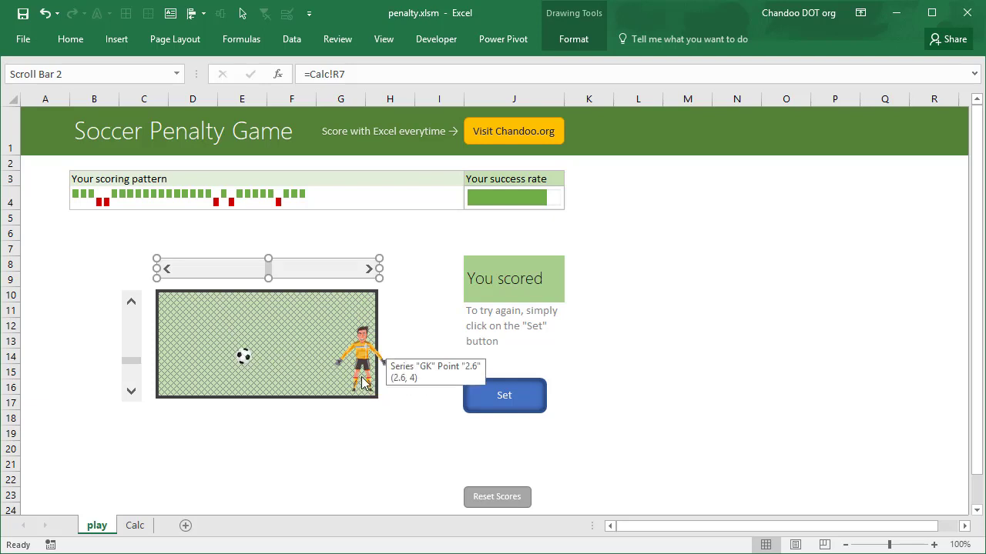
pyautogui.click(631, 292)
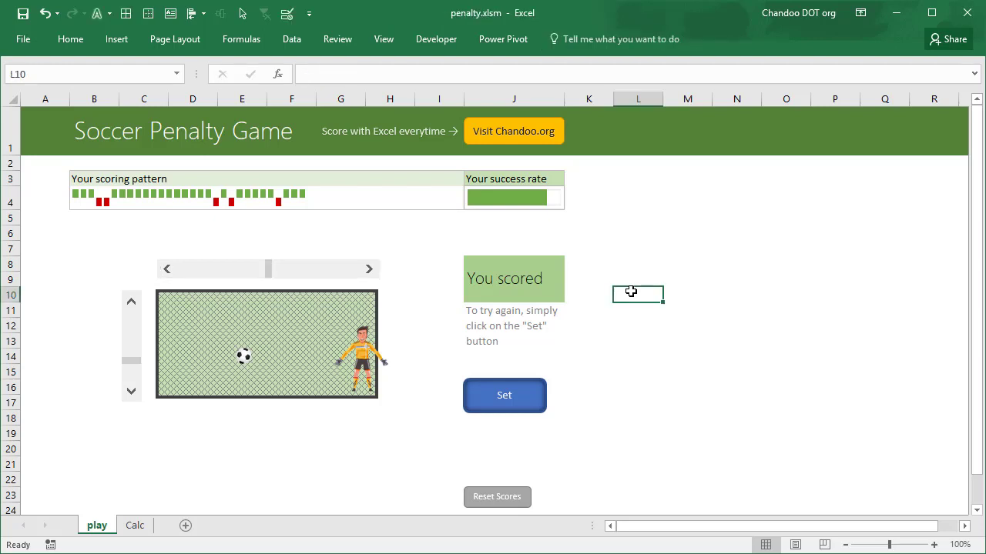